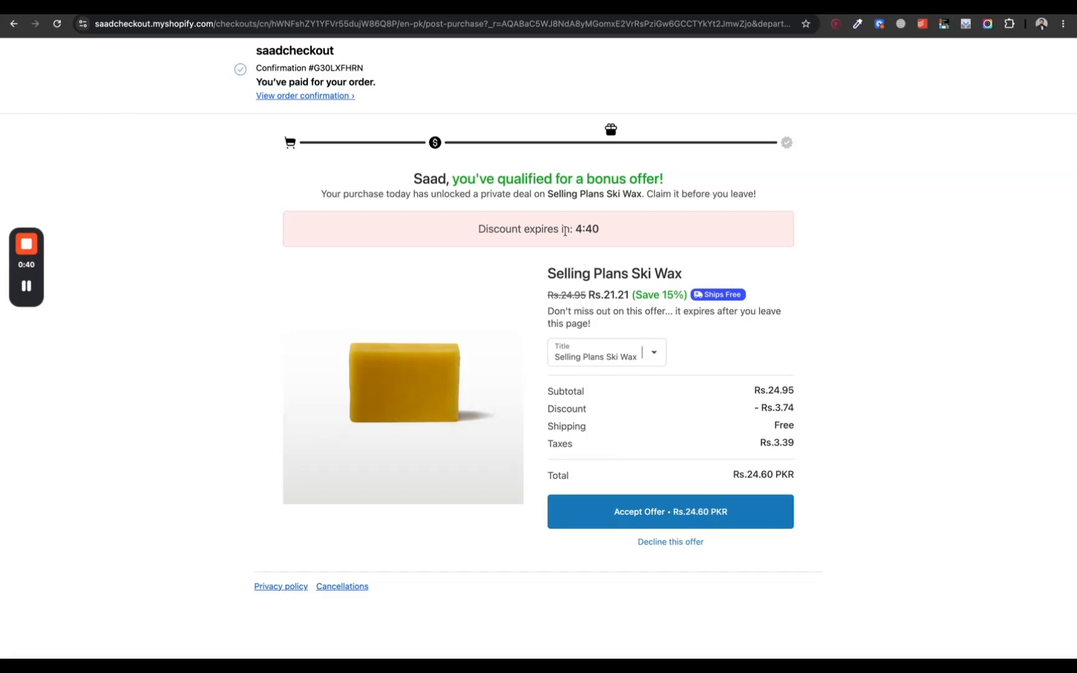
Step: Accept the discounted Selling Plans Ski Wax bonus offer and check the added item in the order summary
left_click_drag(575, 229, 476, 229)
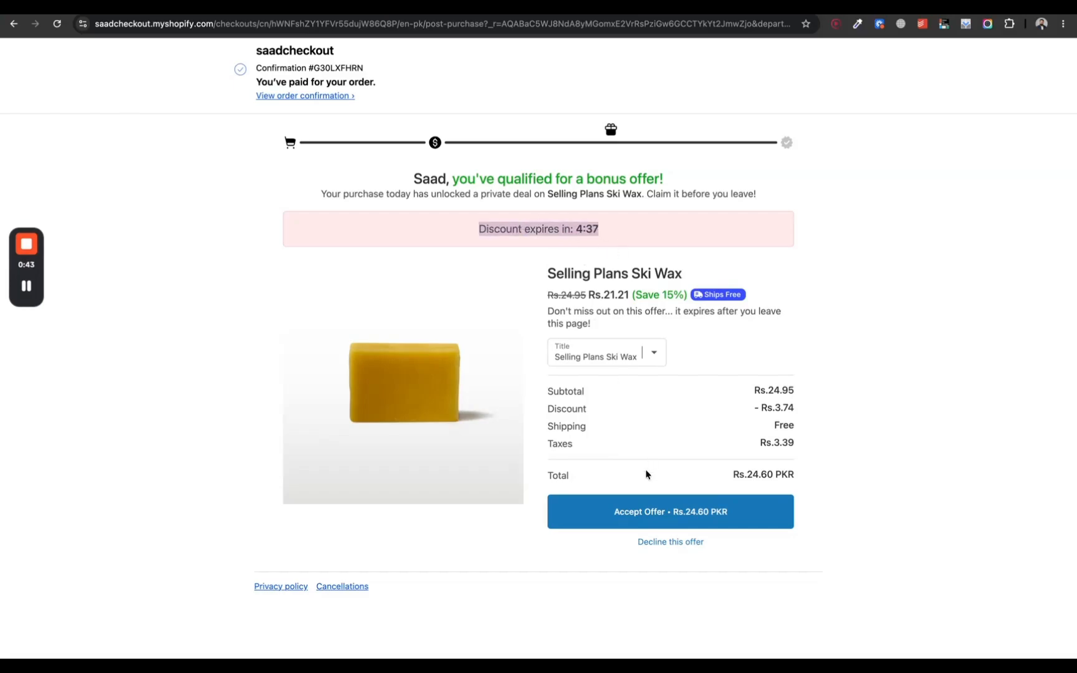
left_click(646, 512)
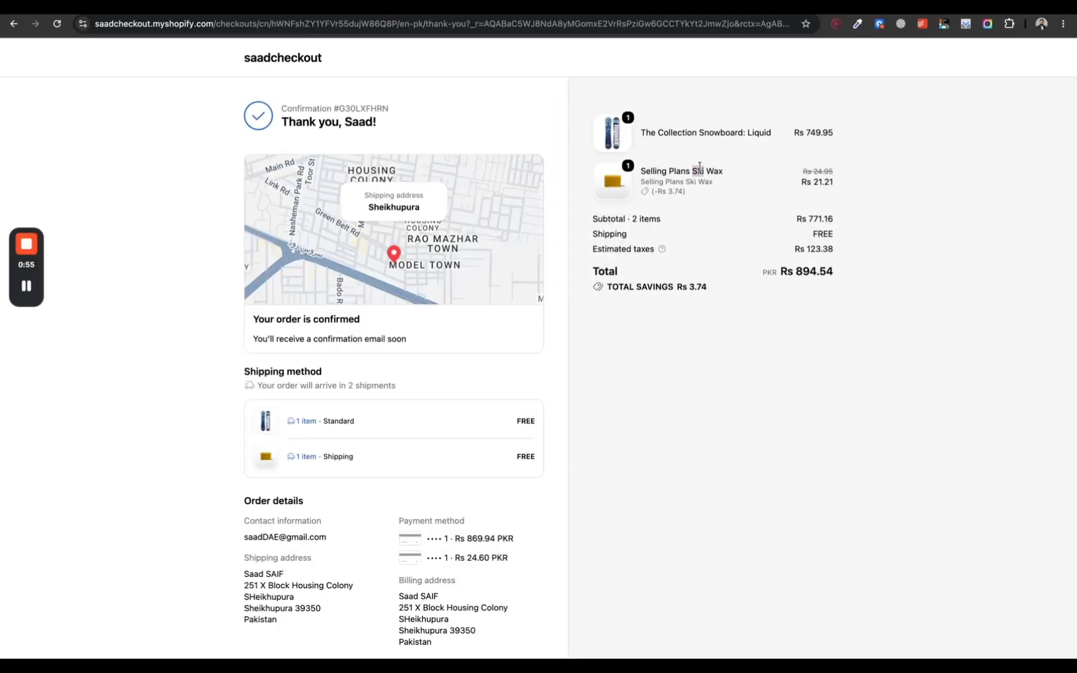
triple_click(699, 169)
scroll(699, 168, "down", 5)
scroll(699, 168, "up", 5)
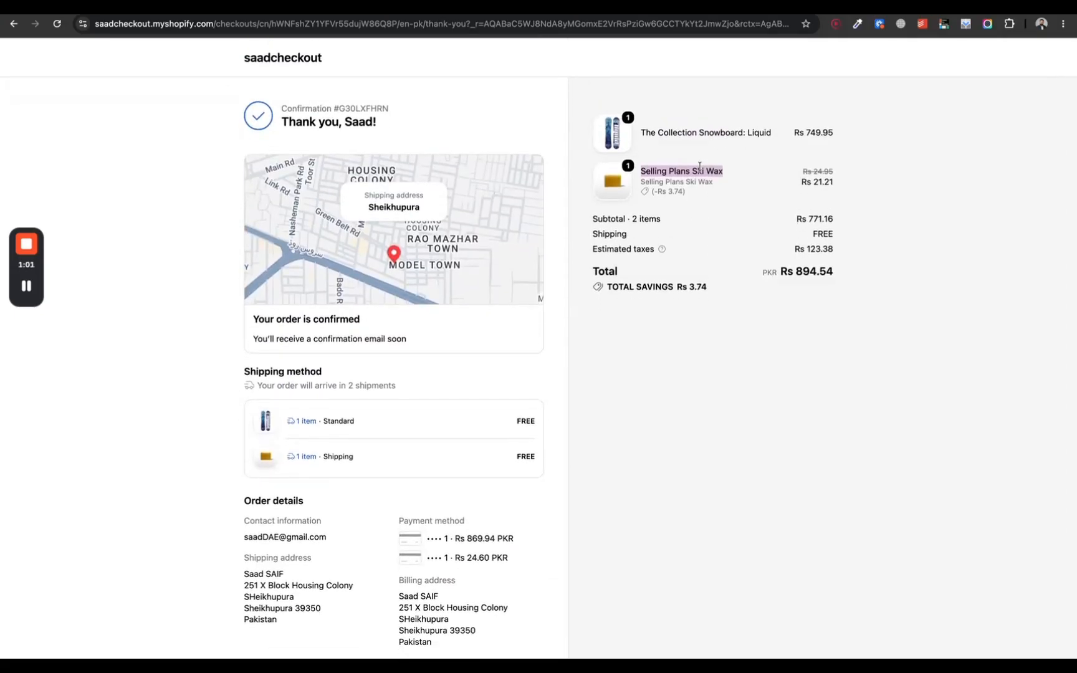
scroll(699, 168, "down", 3)
scroll(699, 168, "up", 3)
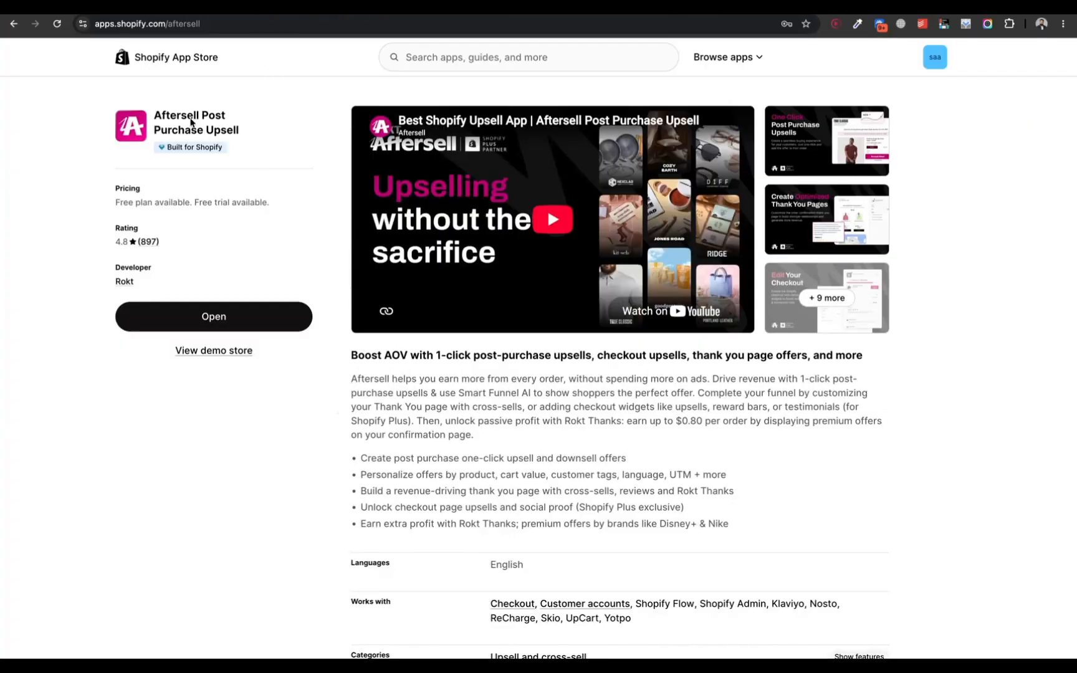
Step: Look over the Aftersell Post Purchase Upsell app listing and create a post-purchase funnel from scratch
triple_click(187, 115)
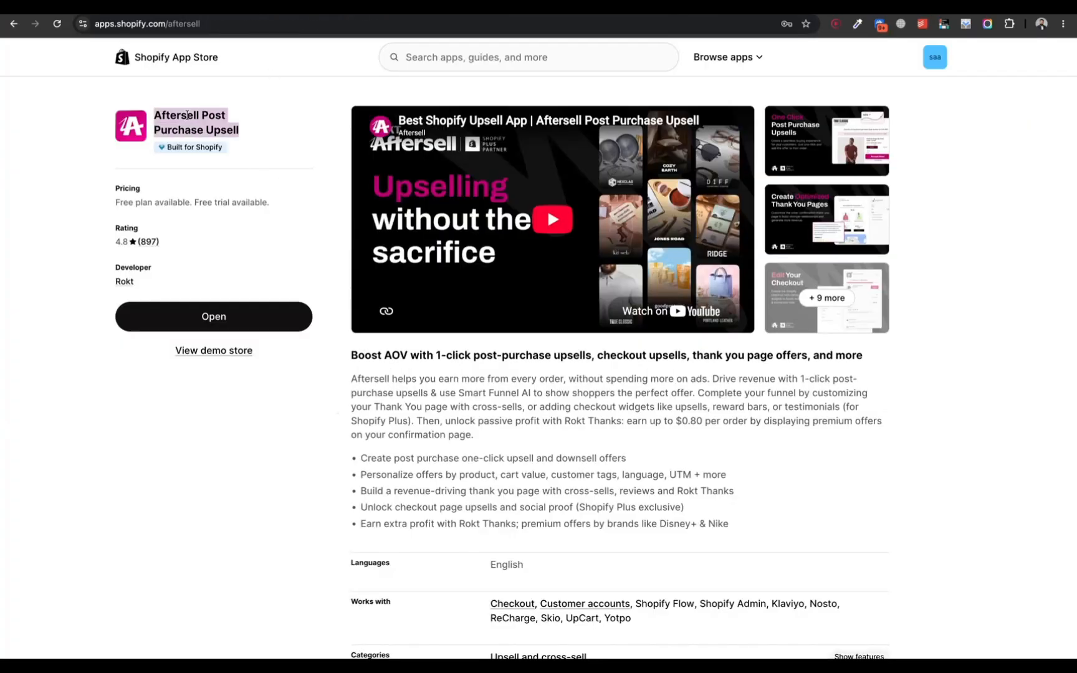
scroll(310, 221, "down", 10)
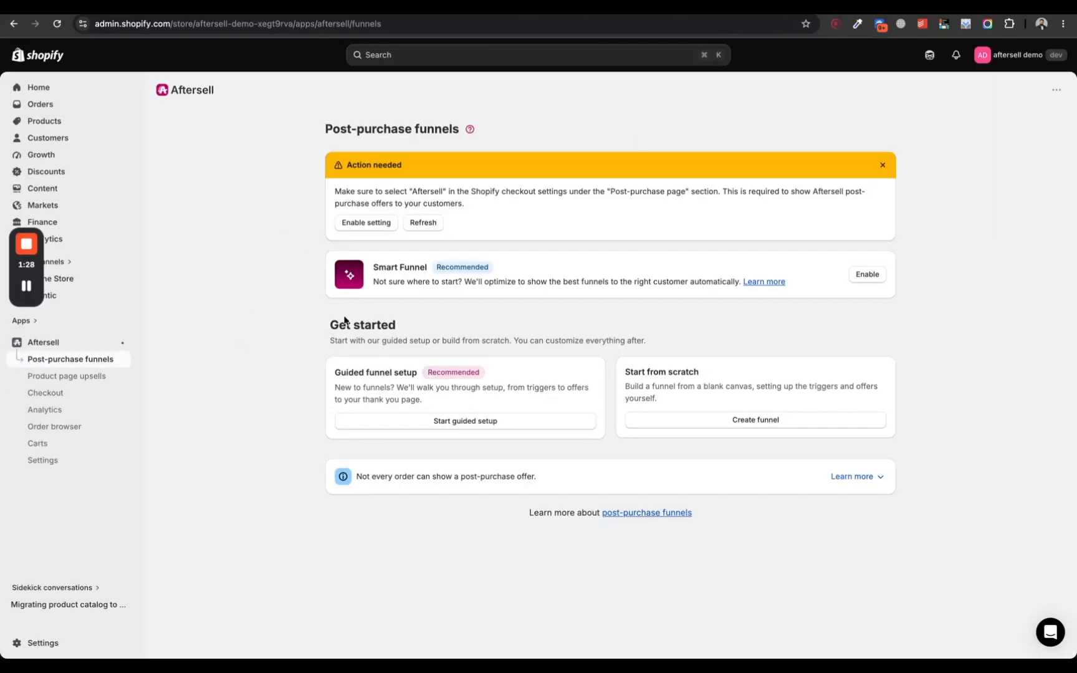
left_click(683, 421)
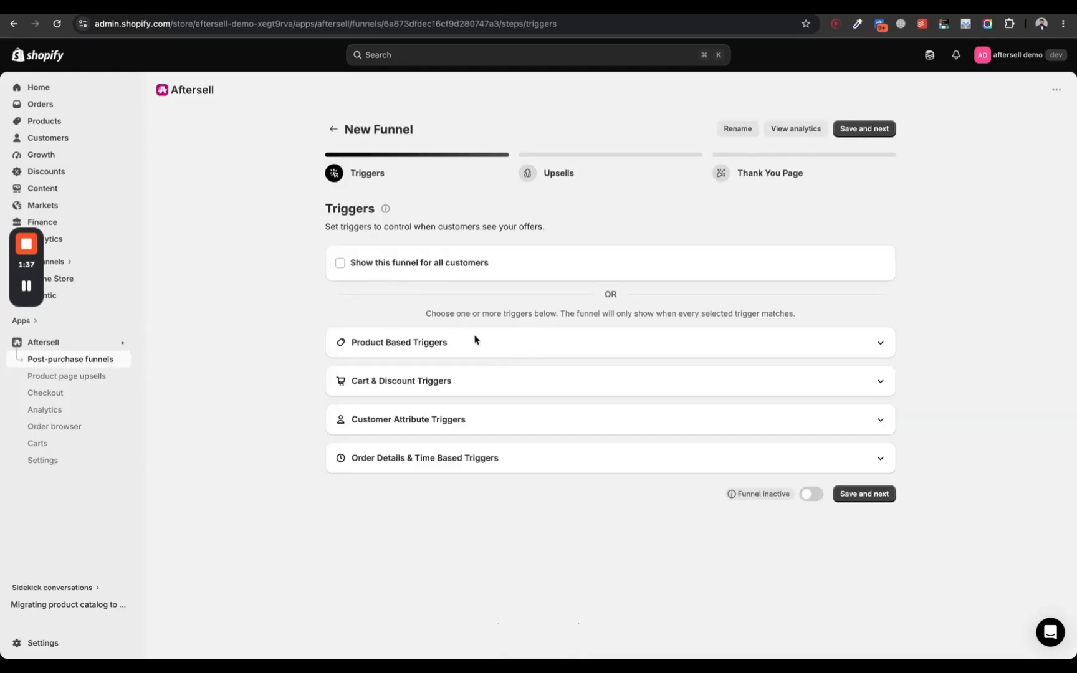
Step: Examine the available product, cart and discount, customer attribute, and order detail triggers for the new funnel
left_click(874, 342)
scroll(858, 341, "down", 1)
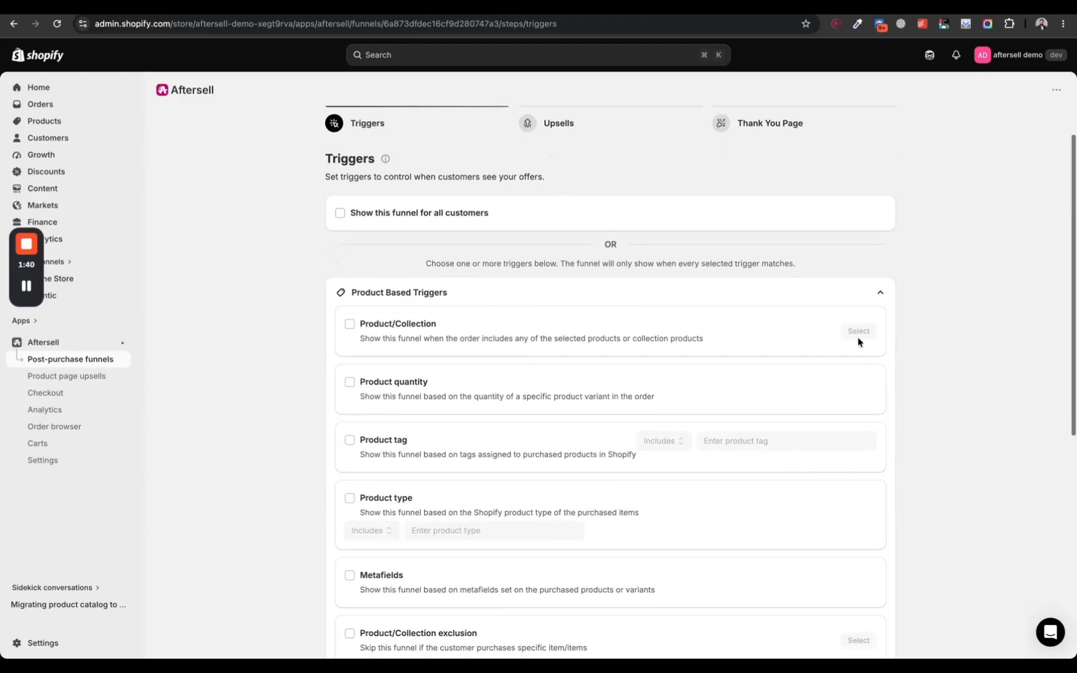
scroll(373, 291, "down", 1)
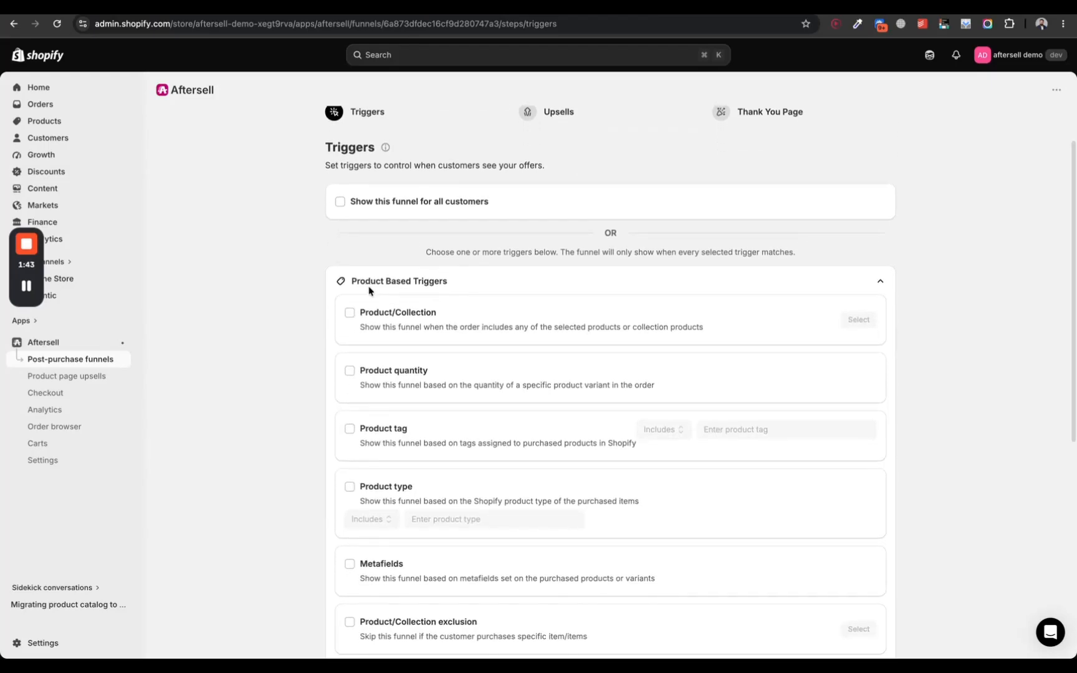
scroll(369, 290, "down", 1)
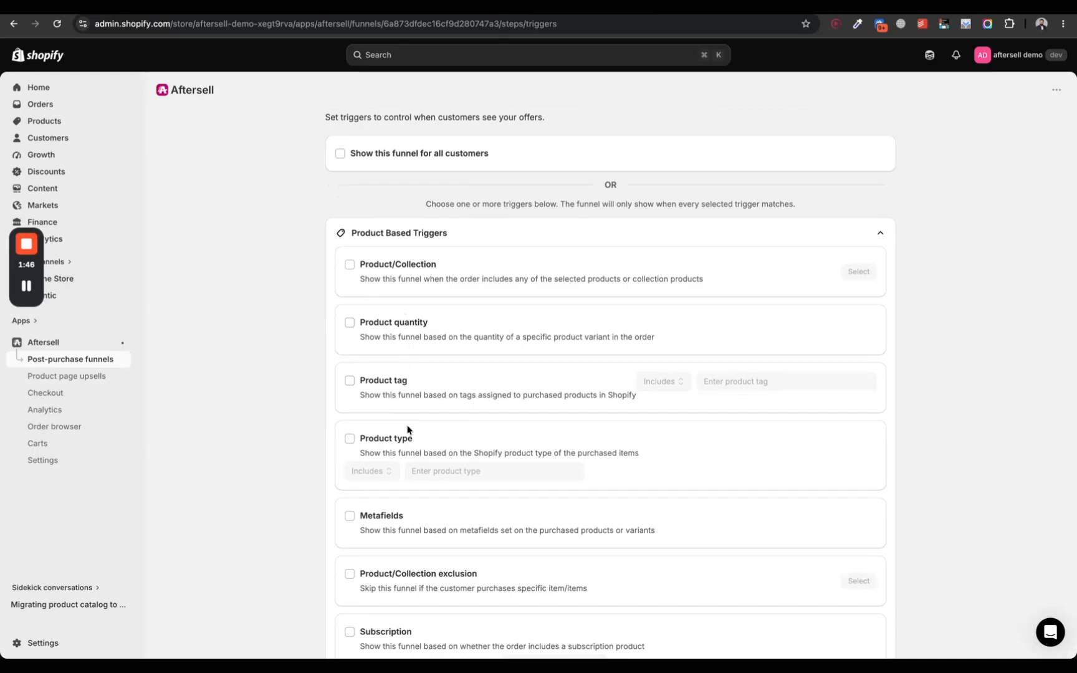
scroll(413, 498, "down", 6)
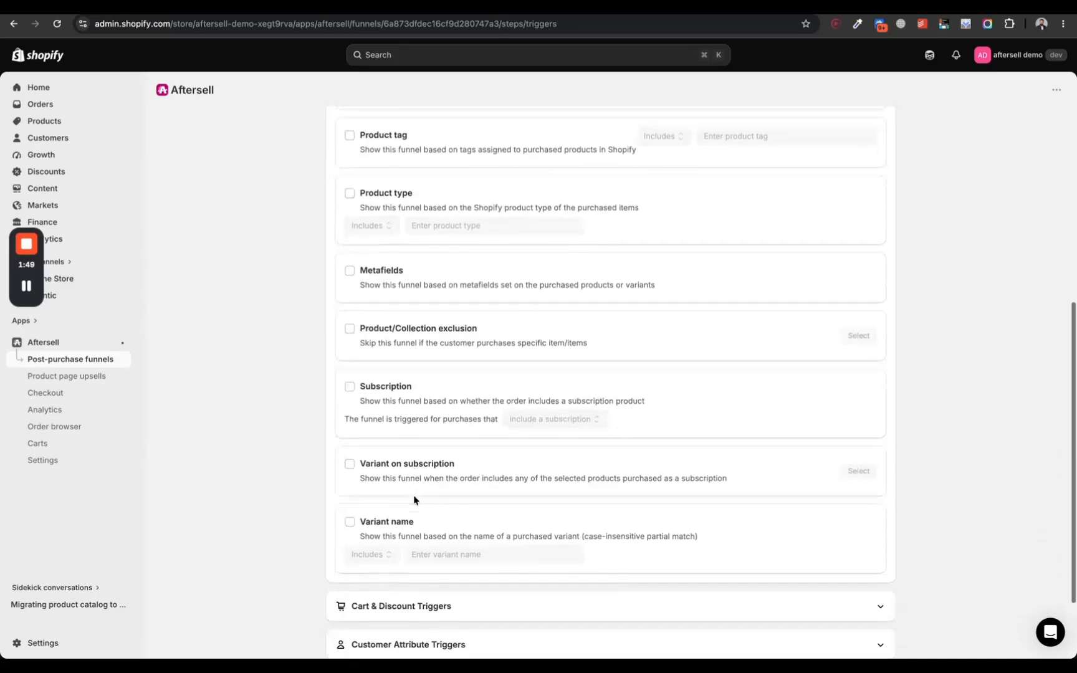
left_click(672, 506)
scroll(592, 461, "down", 5)
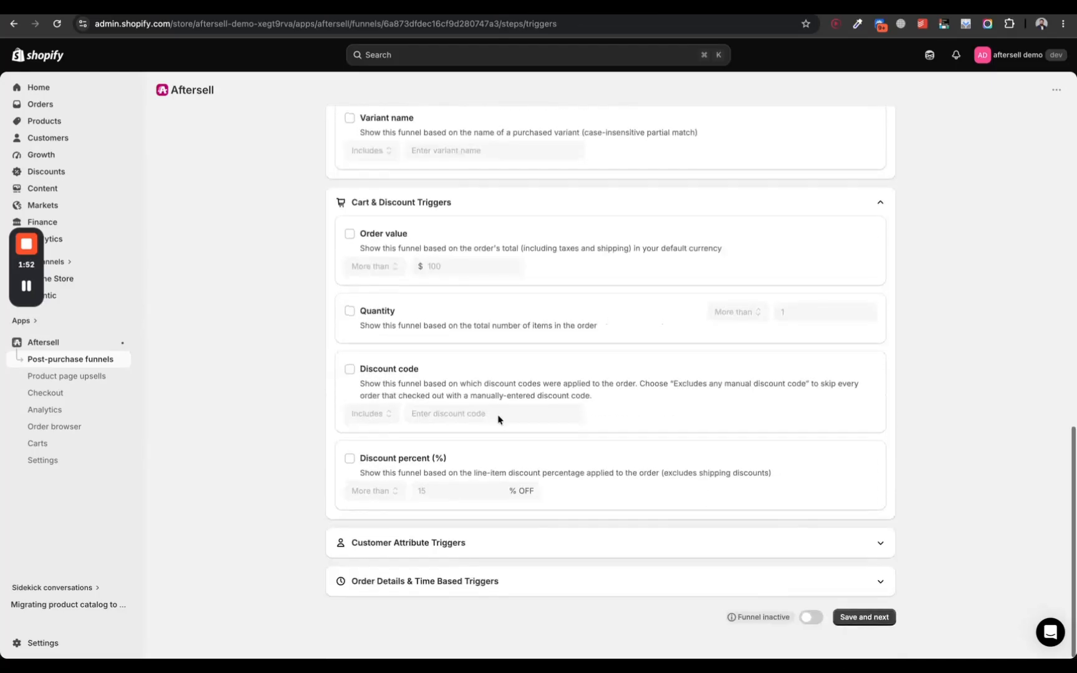
left_click(450, 543)
scroll(442, 529, "down", 5)
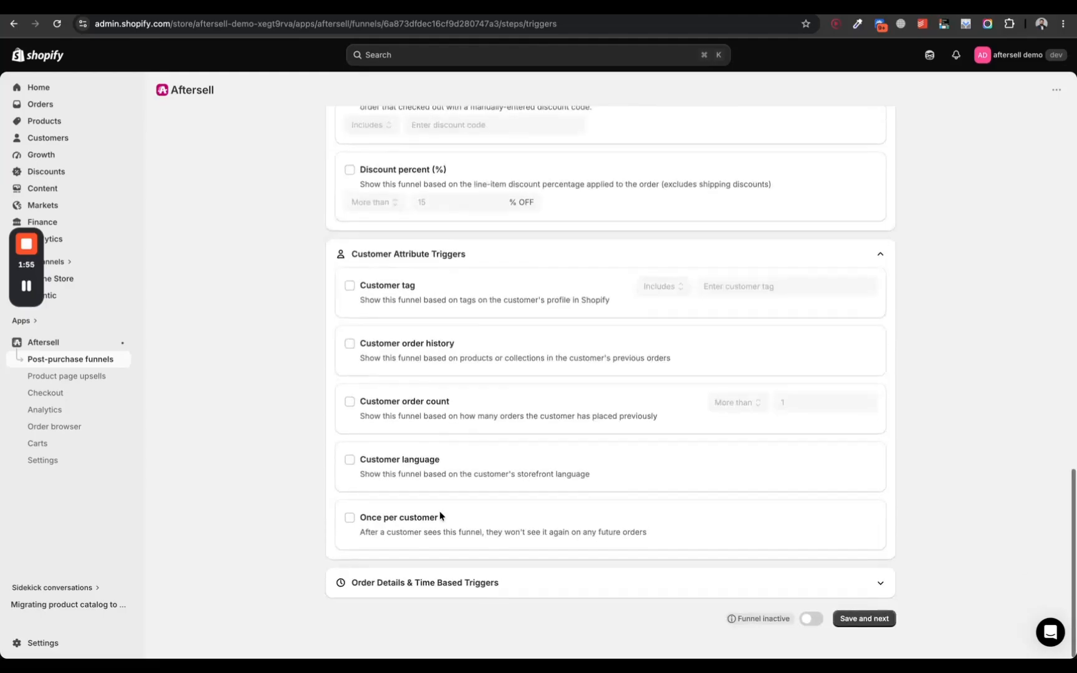
left_click(428, 584)
scroll(429, 586, "down", 5)
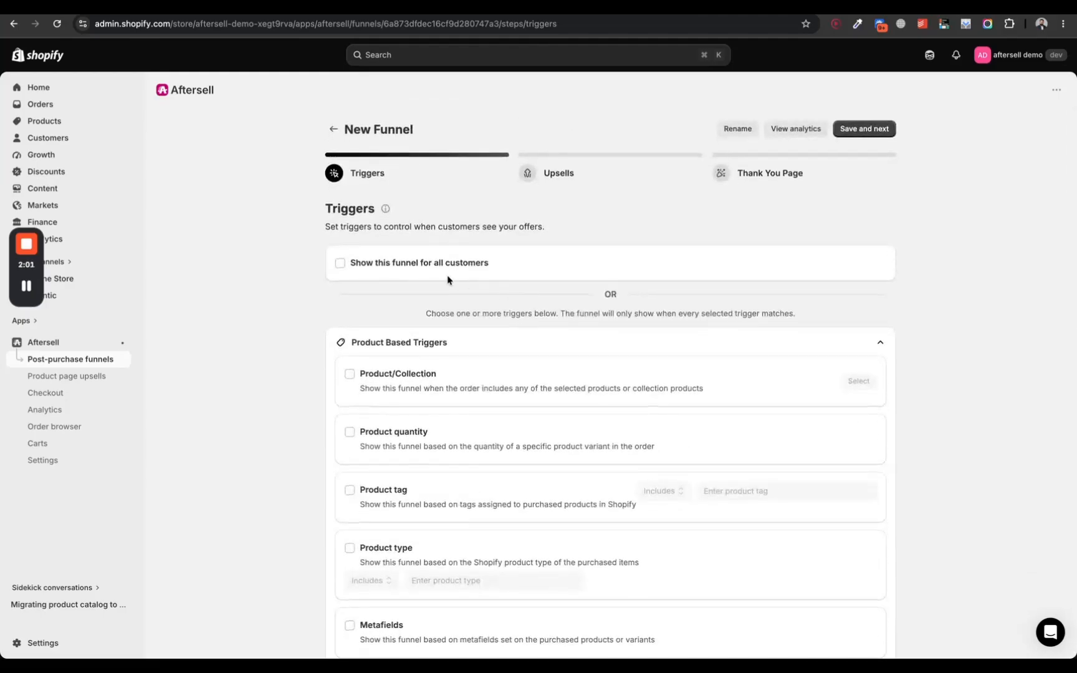
Step: Set the funnel to show for all customers, then save the triggers and continue to the upsells stage
left_click(429, 265)
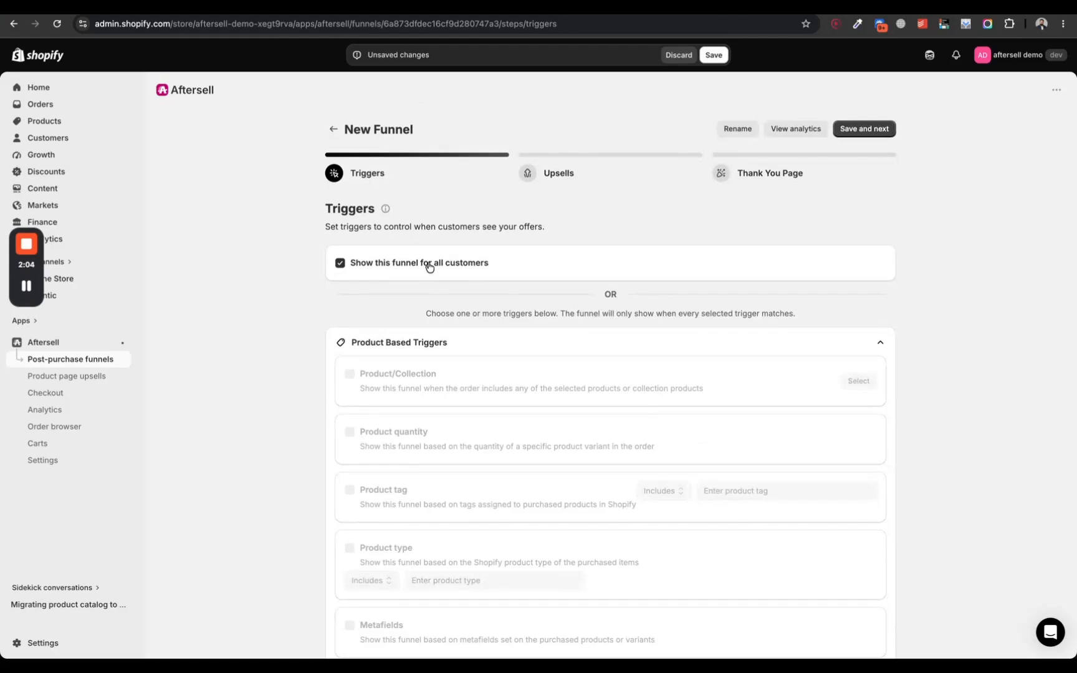
left_click(866, 131)
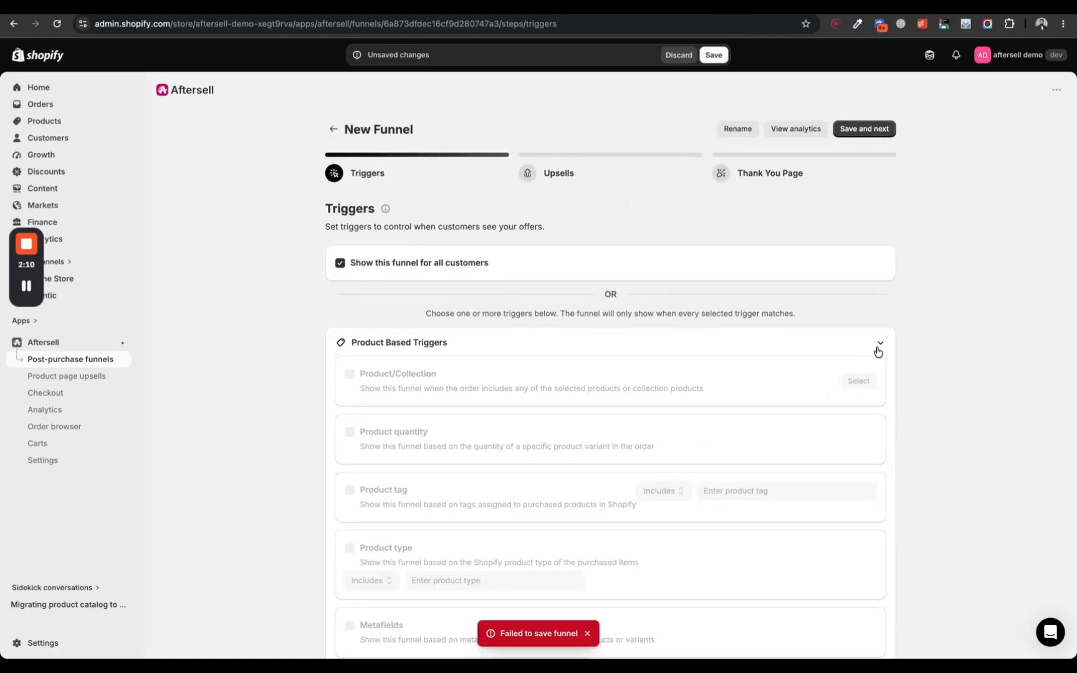
left_click(878, 350)
left_click(878, 351)
scroll(878, 350, "down", 15)
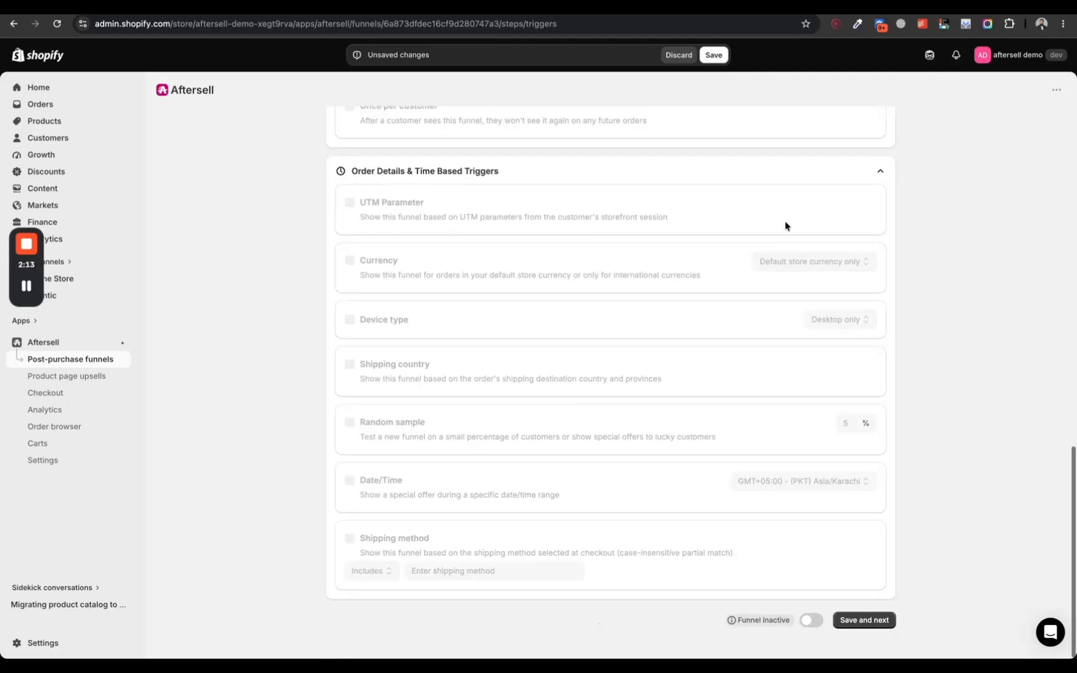
scroll(752, 329, "up", 8)
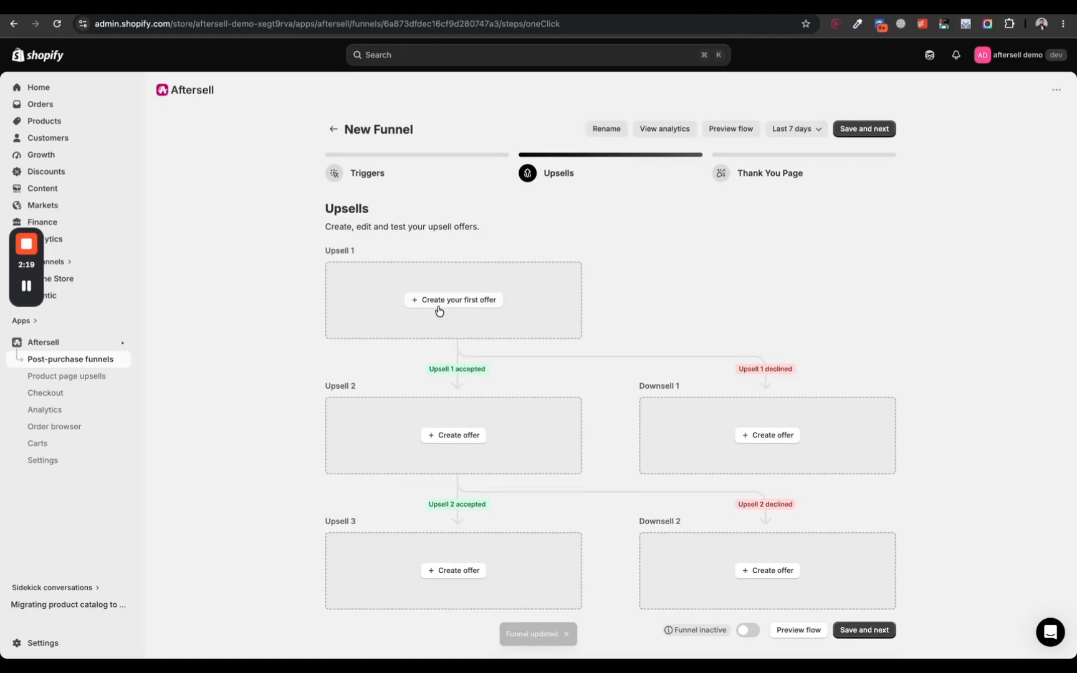
Step: Create Upsell 1 as a single product upsell for the specific product Selling Plans Ski Wax and open its offer for editing
left_click(439, 308)
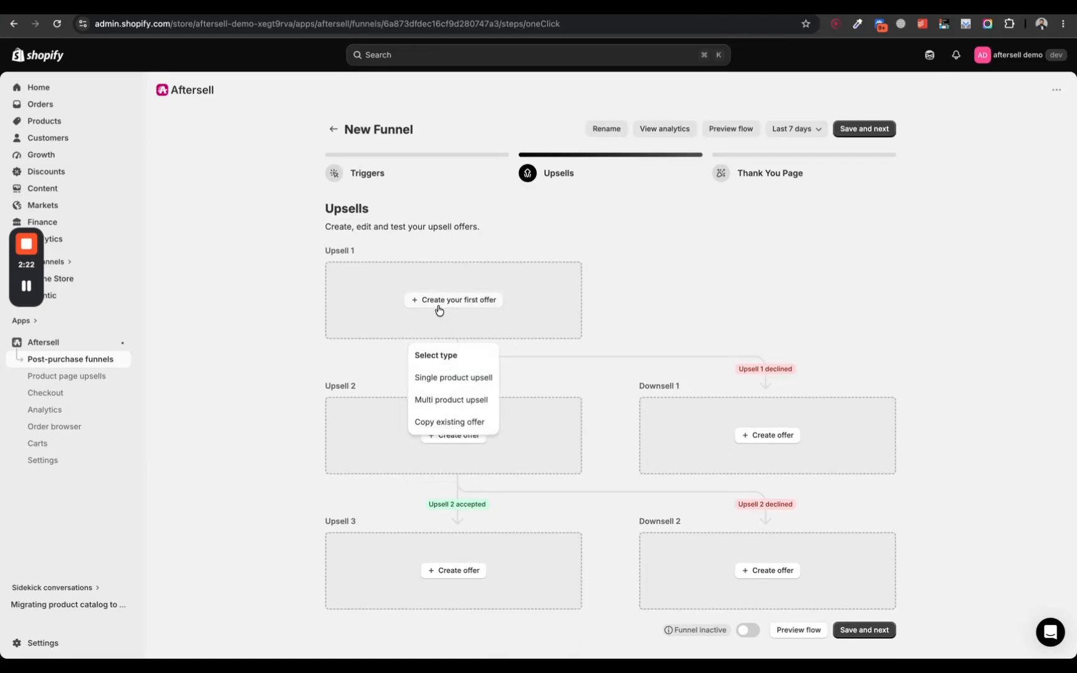
left_click(459, 387)
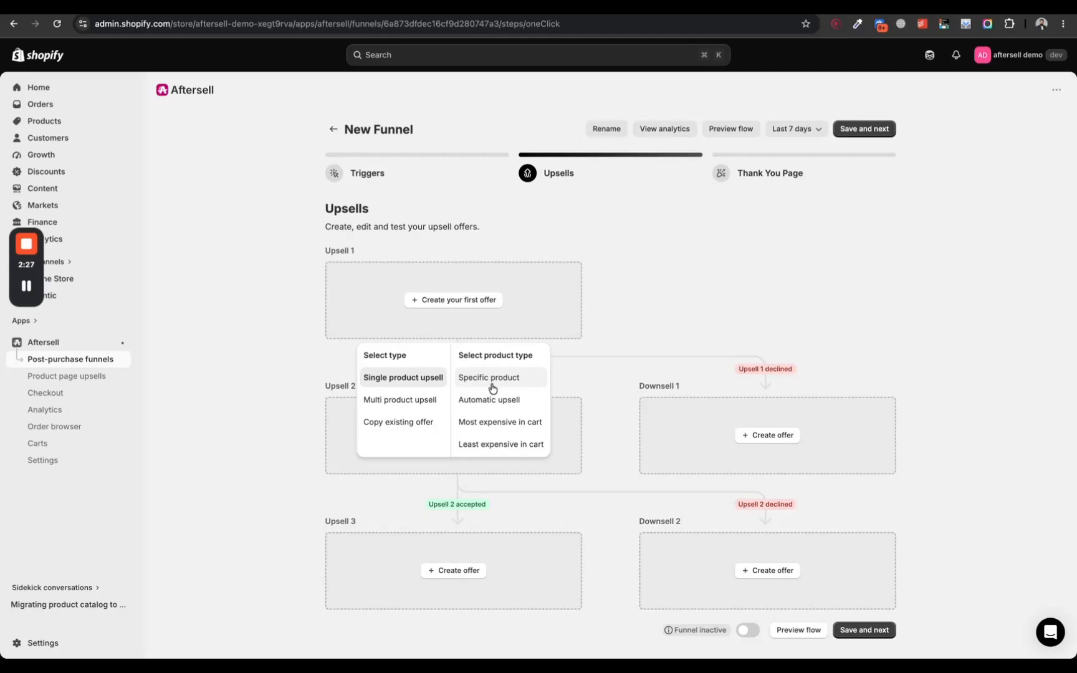
left_click(511, 379)
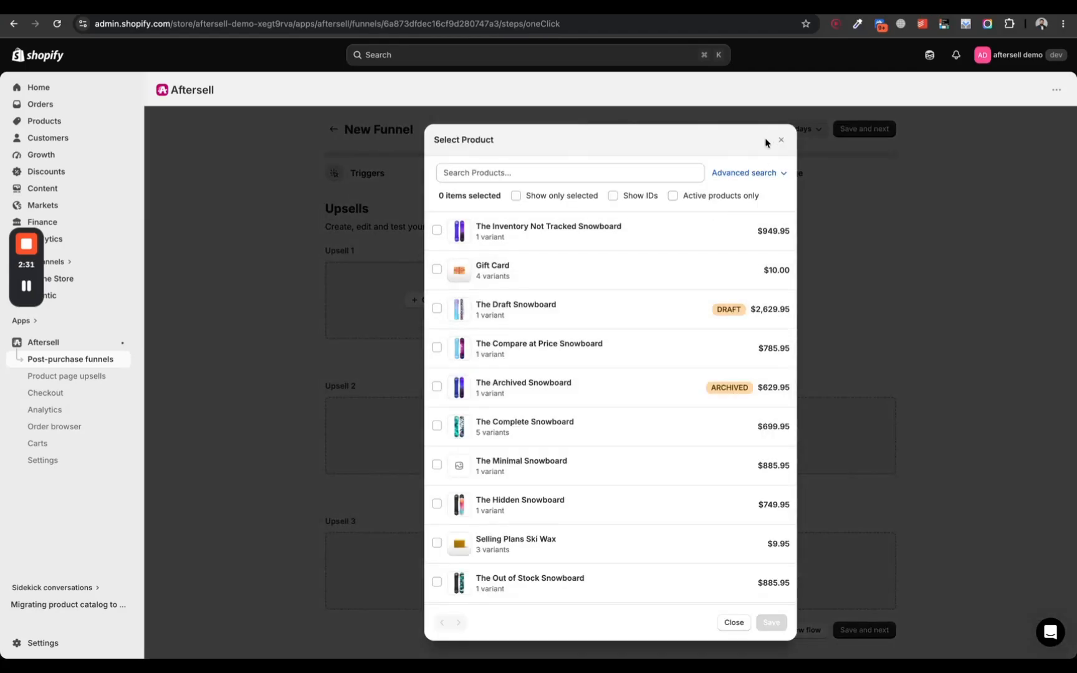
scroll(625, 300, "down", 5)
left_click(575, 277)
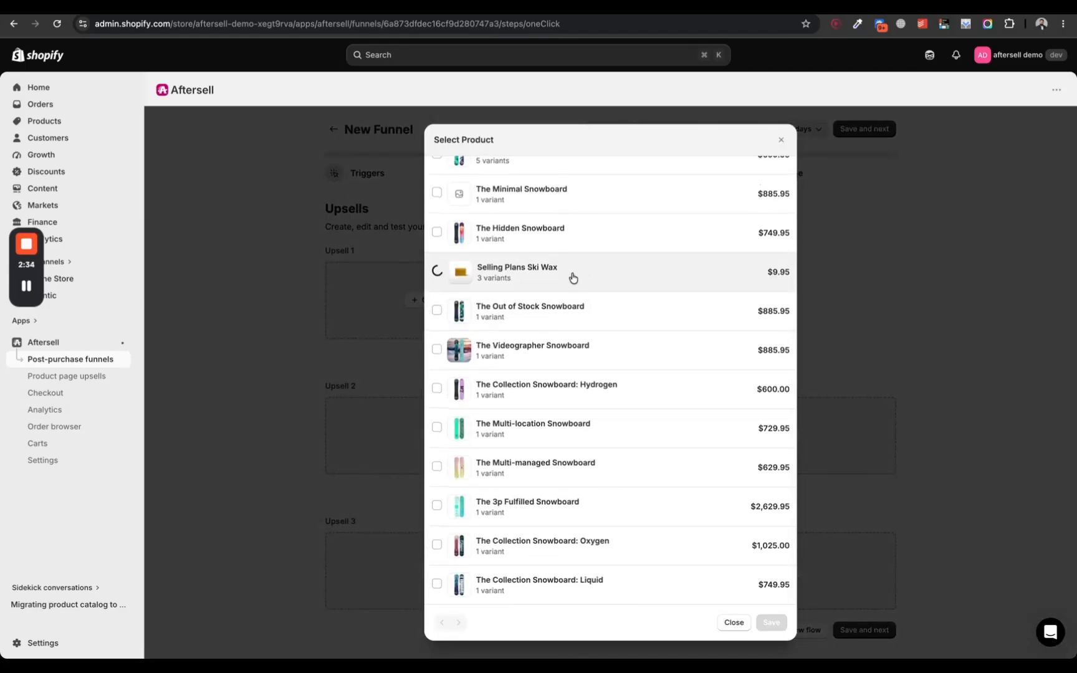
left_click(765, 622)
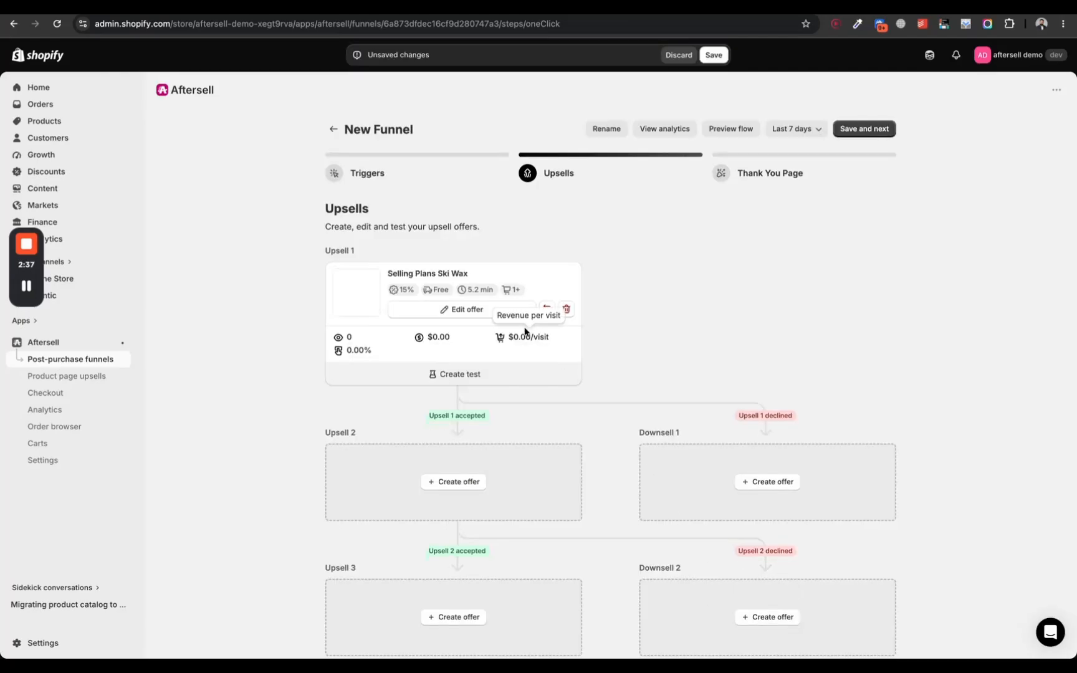
left_click(471, 311)
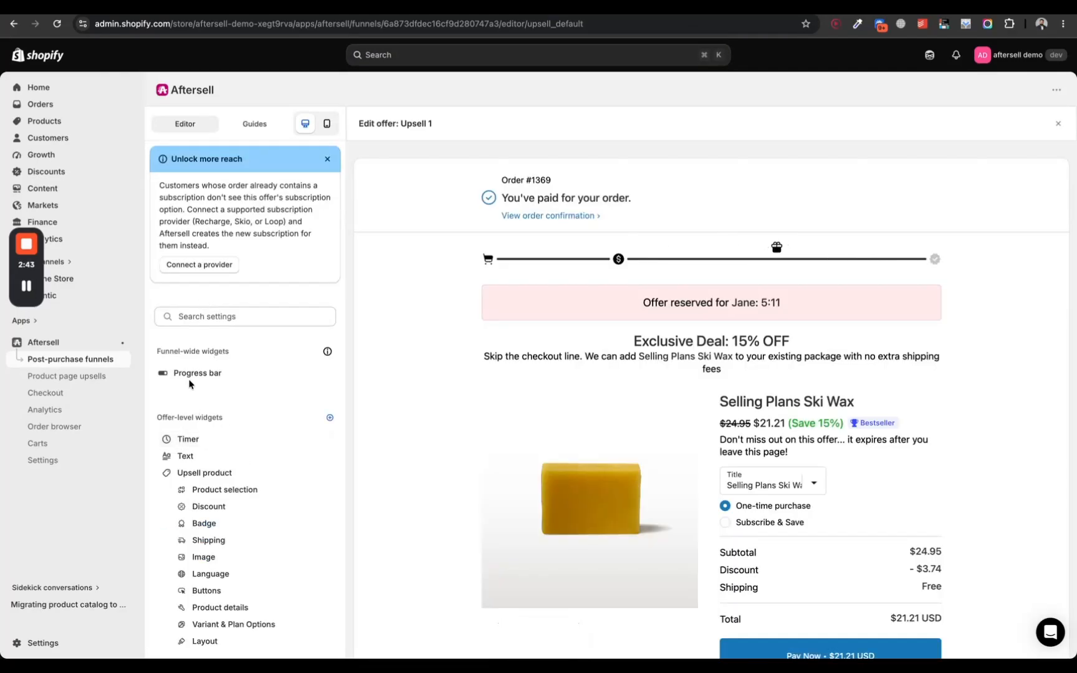
Step: Review the offer's timer widget settings, including the duration, background color and heading text, and return to the widget list
left_click(187, 439)
scroll(238, 453, "down", 3)
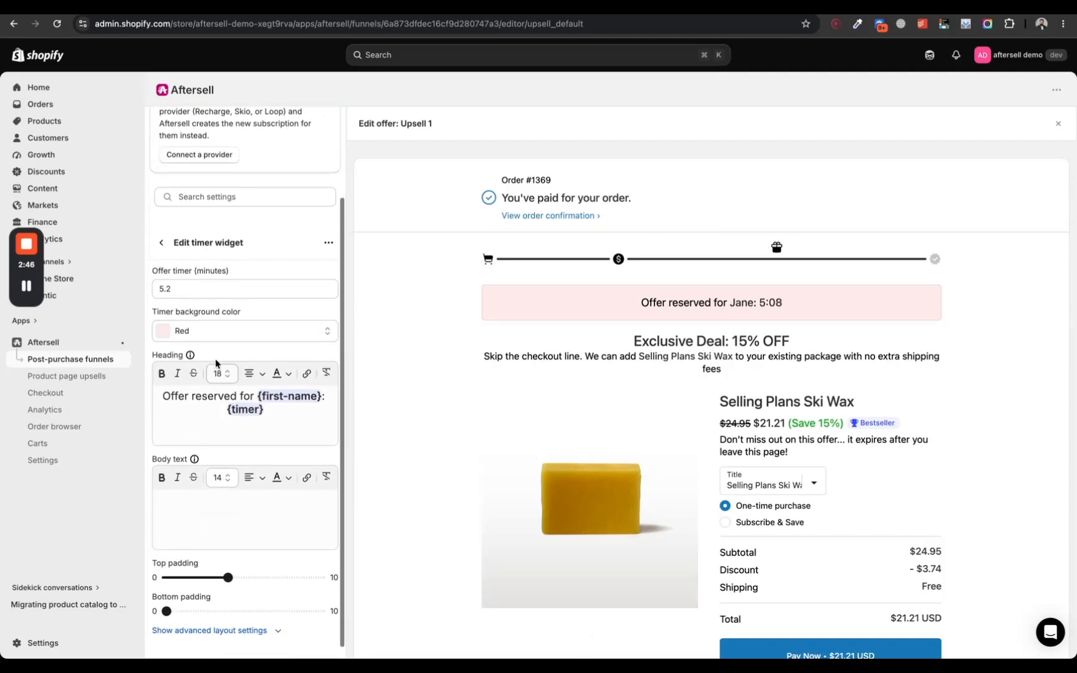
left_click_drag(202, 388, 190, 390)
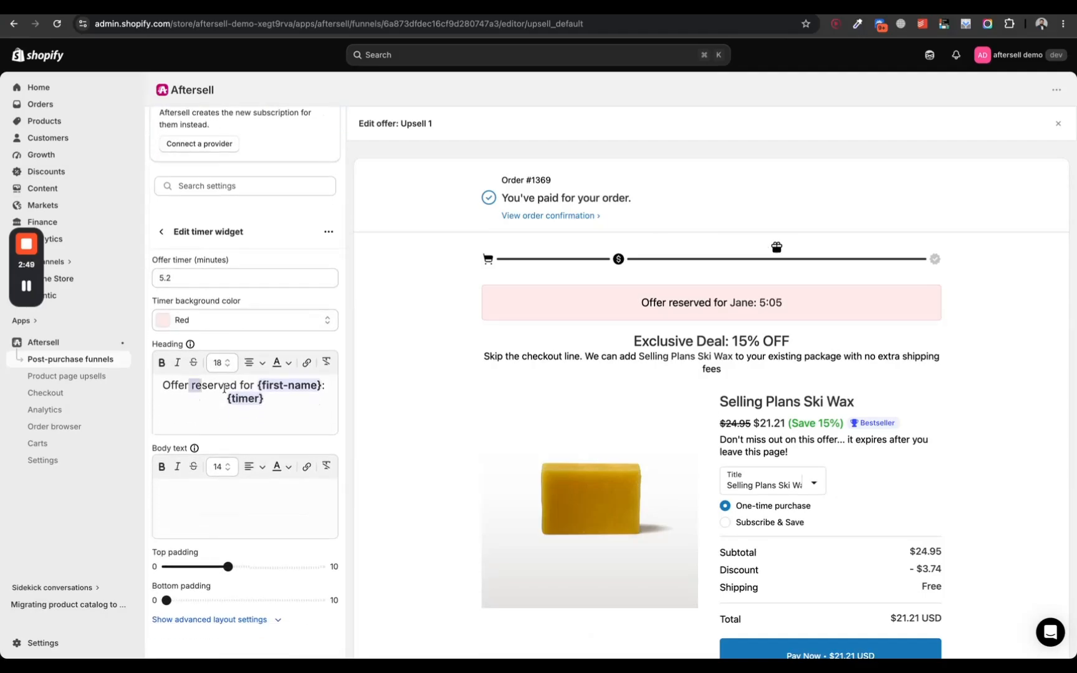
scroll(228, 387, "down", 1)
left_click(165, 229)
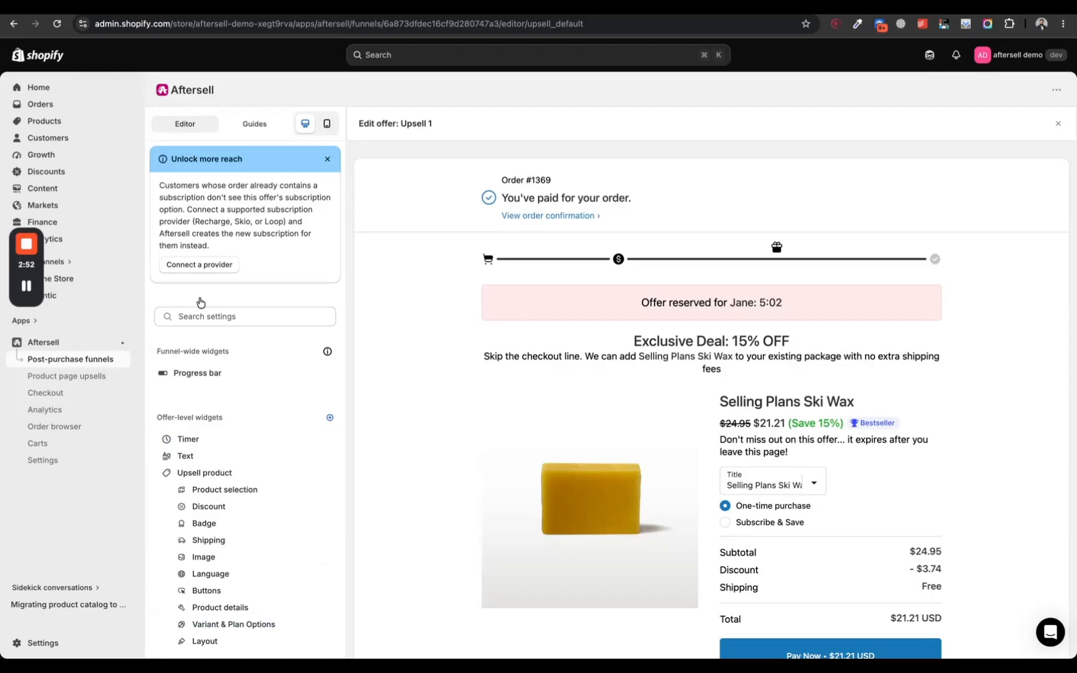
Step: Set the upsell product's subscription purchase option to Only sell as a one-time product
left_click(205, 475)
scroll(274, 452, "down", 3)
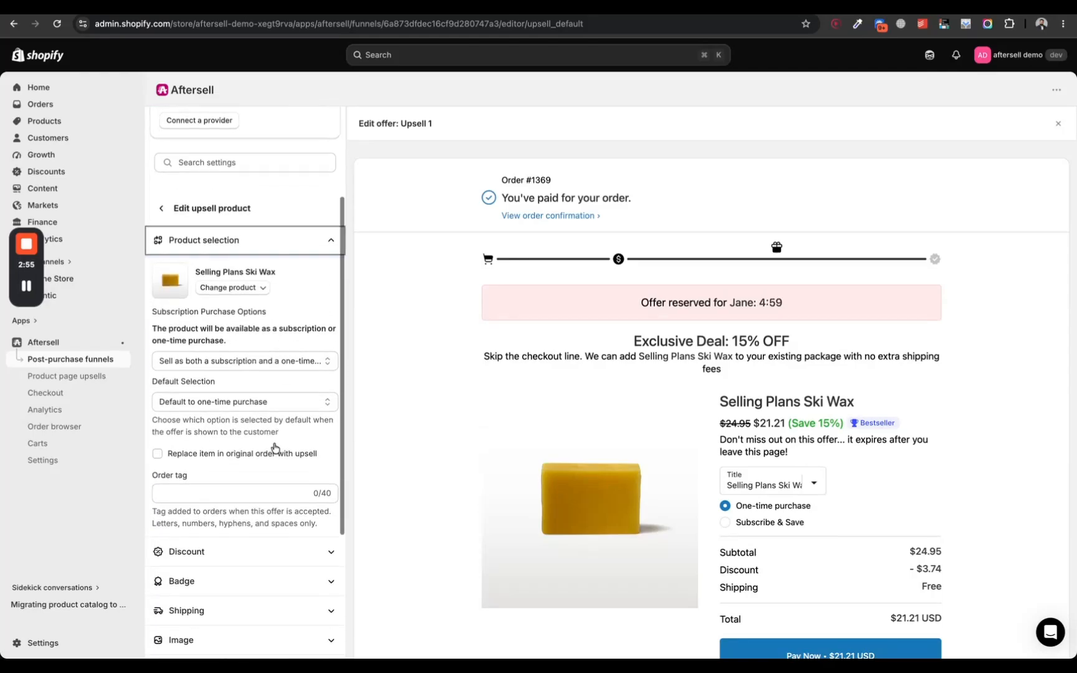
left_click(249, 290)
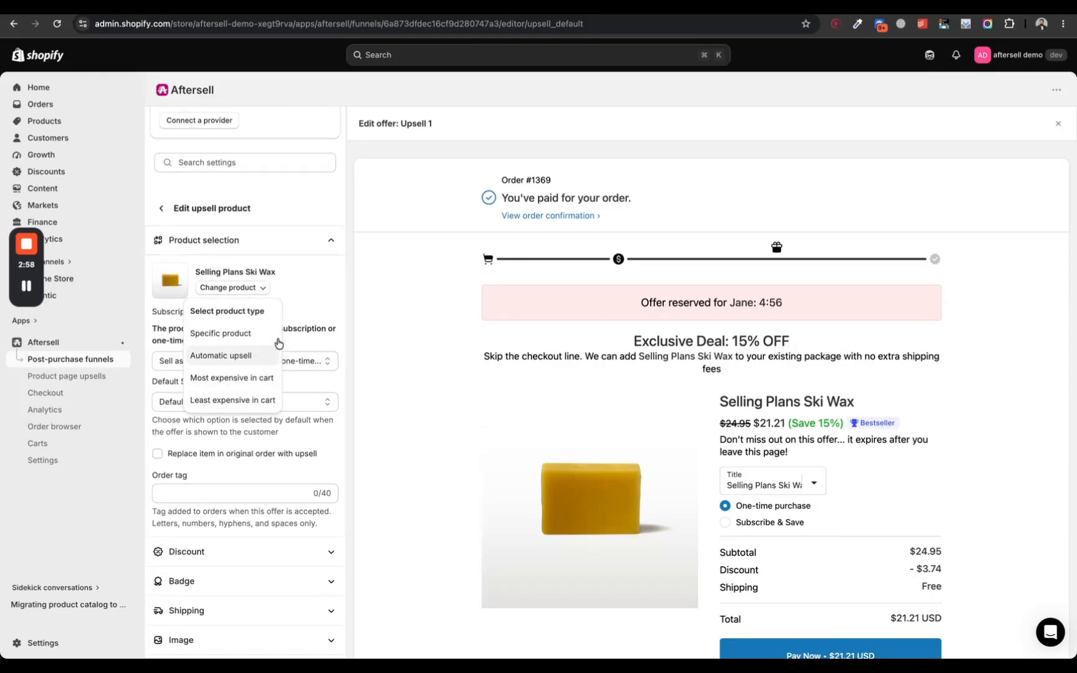
left_click(284, 360)
left_click(246, 346)
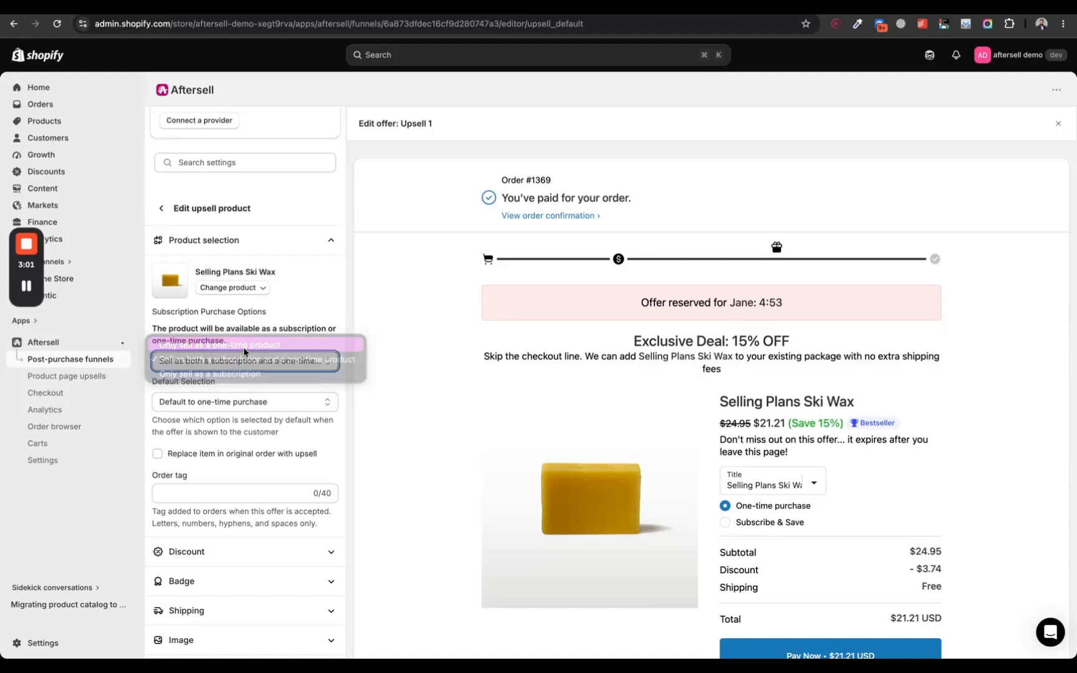
scroll(246, 349, "down", 3)
left_click(288, 232)
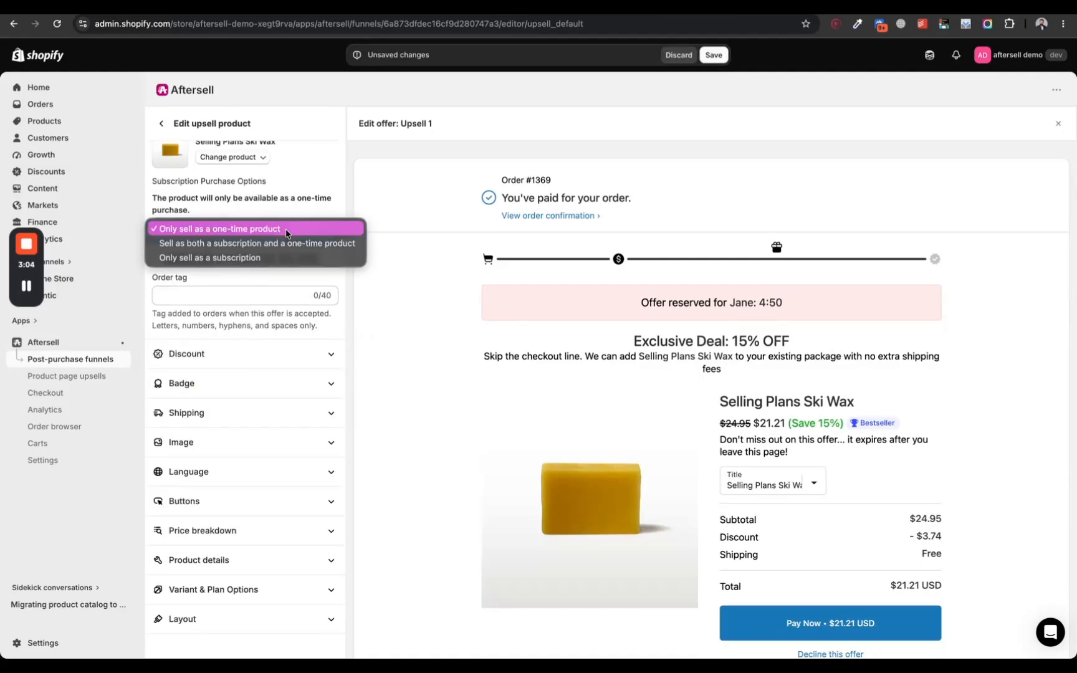
left_click(286, 230)
Step: Look through the upsell product's discount, badge and image settings
left_click(266, 355)
scroll(266, 360, "down", 1)
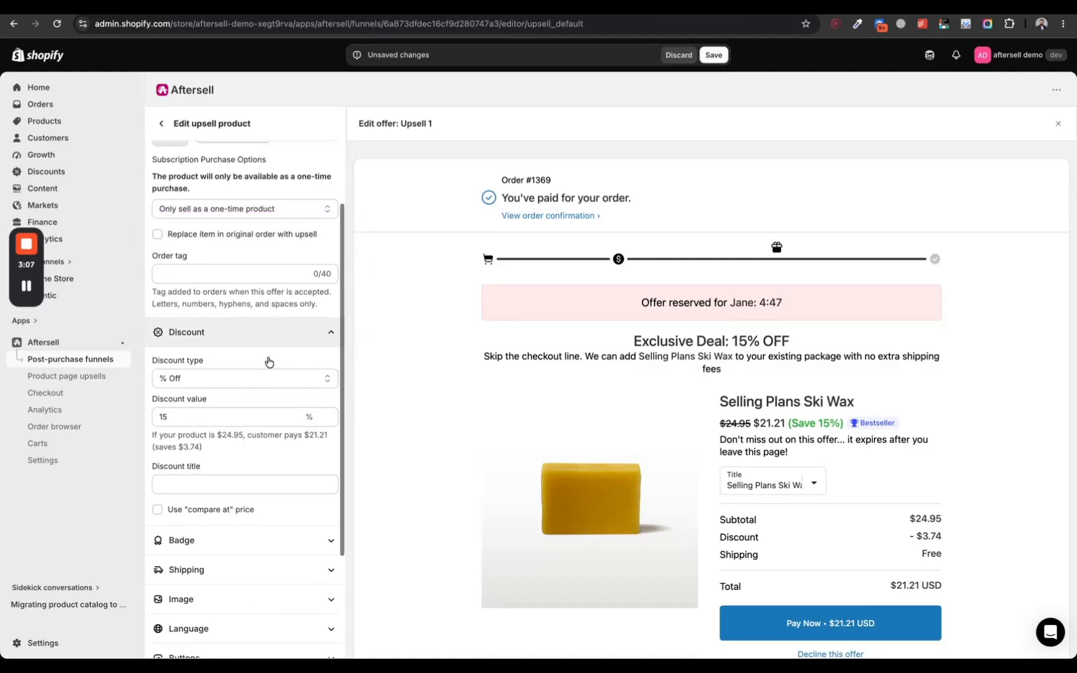
scroll(230, 430, "down", 2)
left_click(241, 446)
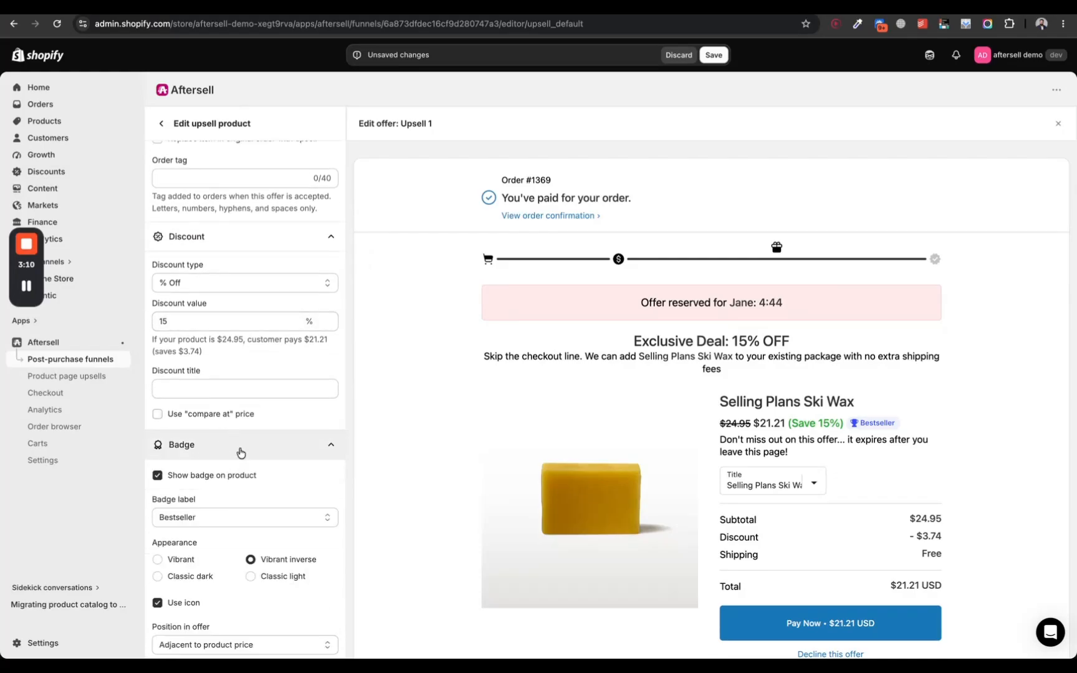
scroll(240, 450, "down", 3)
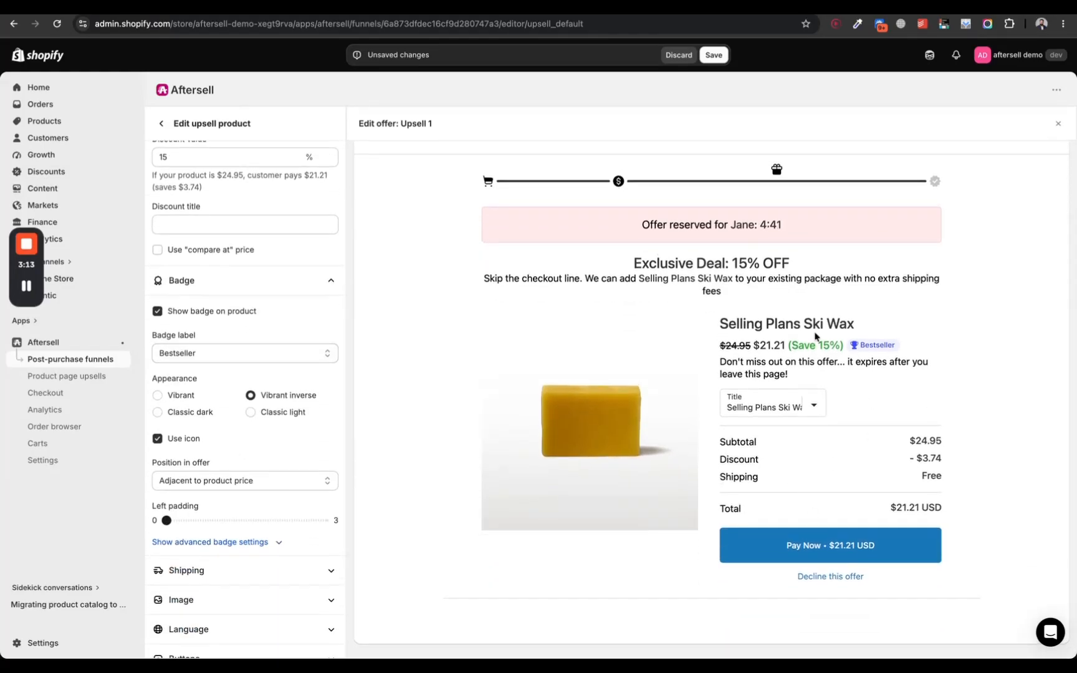
scroll(264, 379, "down", 3)
left_click(271, 450)
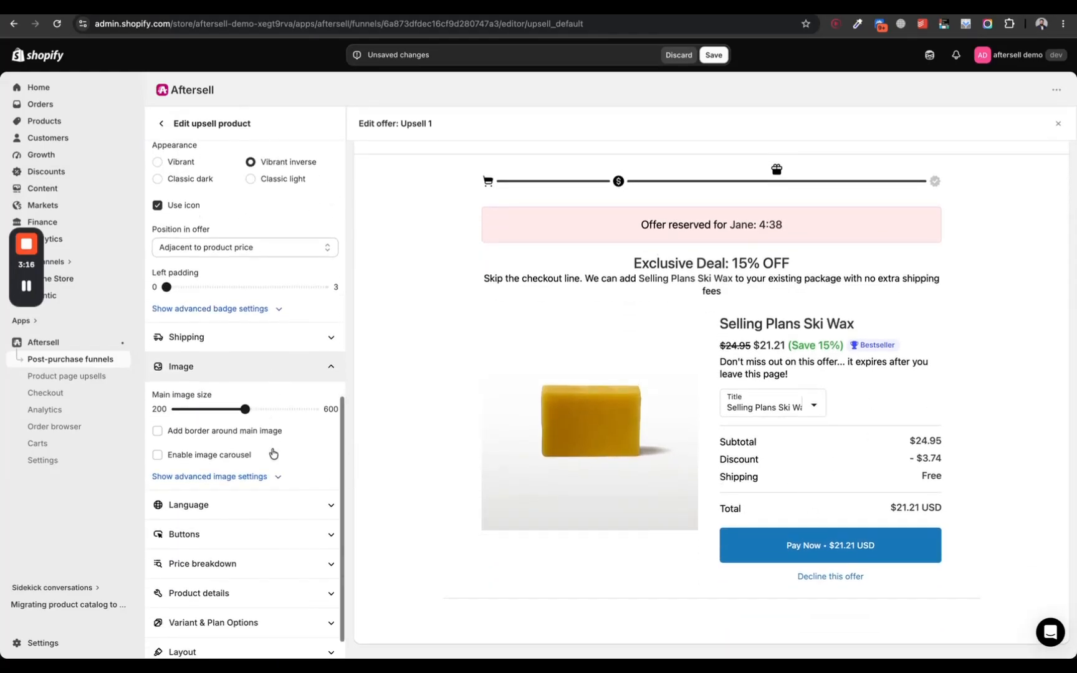
Step: Look through the upsell product's advanced image, button, product details, and variant and plan option settings
scroll(268, 461, "down", 1)
left_click(256, 477)
left_click(243, 502)
scroll(240, 516, "down", 5)
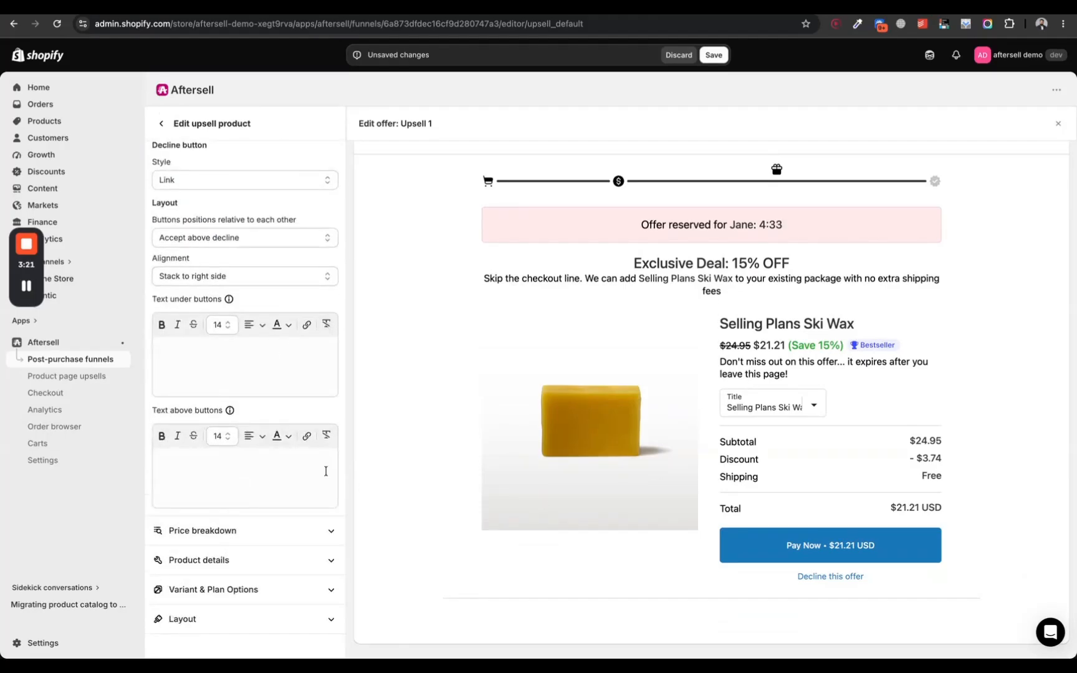
left_click(240, 617)
scroll(241, 599, "down", 3)
left_click(260, 440)
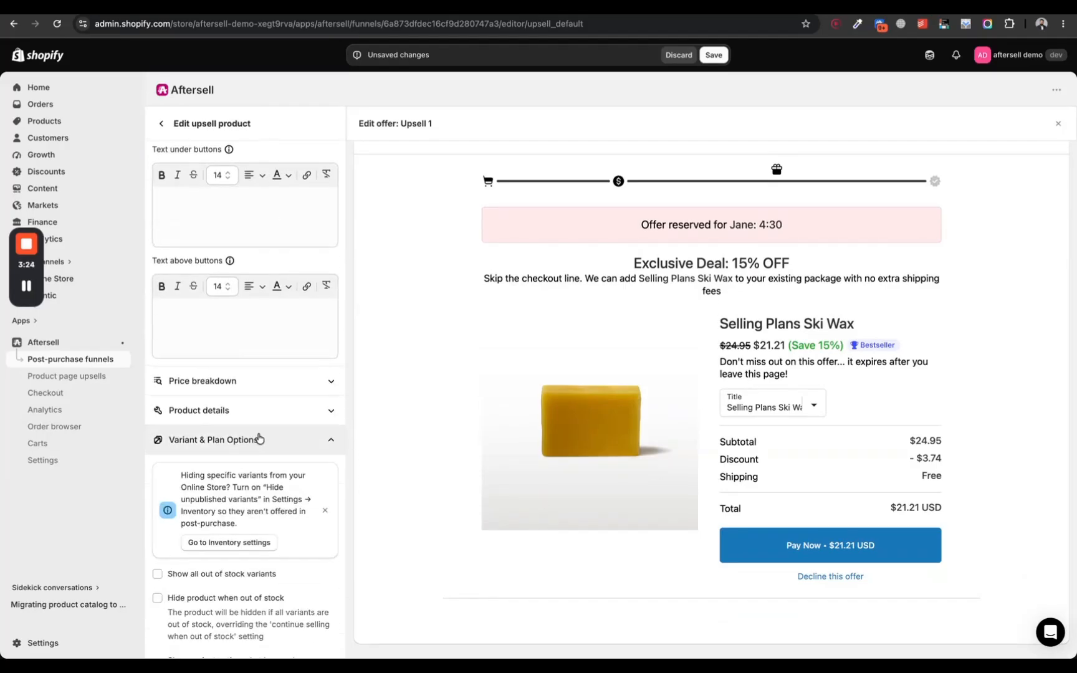
left_click(288, 411)
scroll(268, 253, "up", 1)
scroll(268, 252, "up", 15)
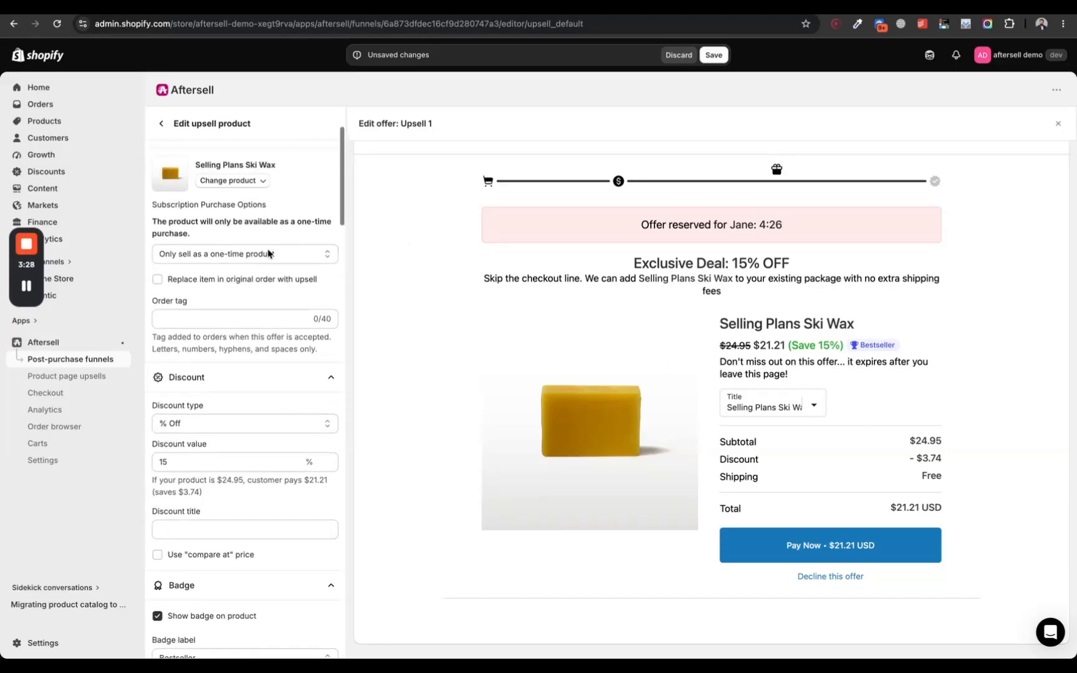
Step: Save the Upsell 1 offer and close its editor to return to the funnel's upsell flow
left_click(1057, 123)
left_click(713, 55)
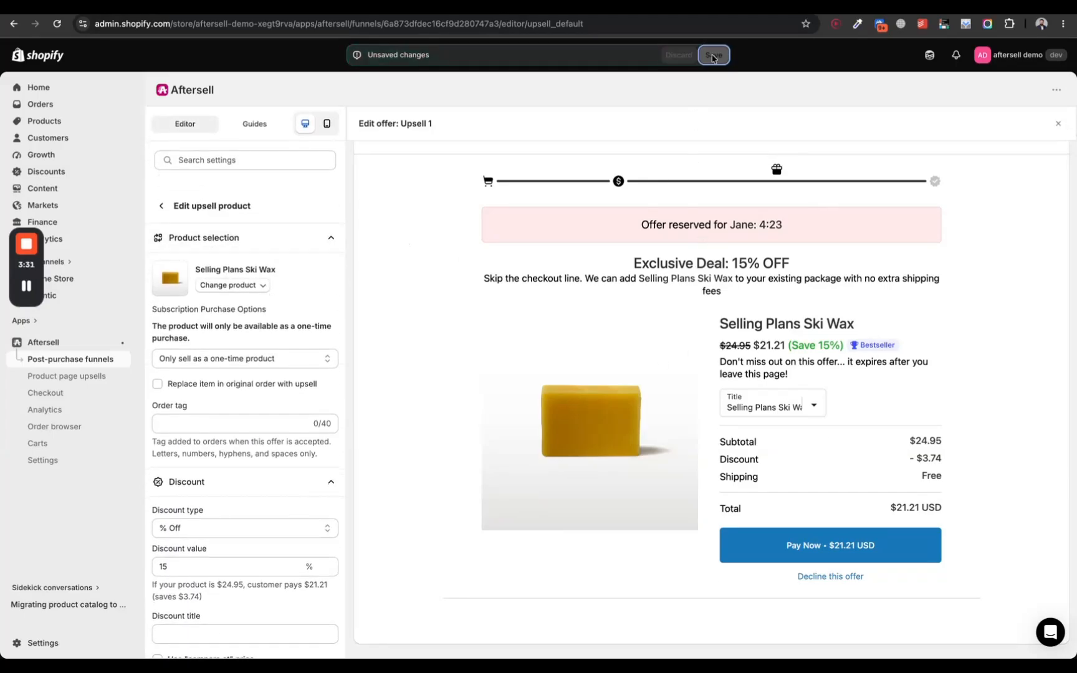
left_click(1058, 123)
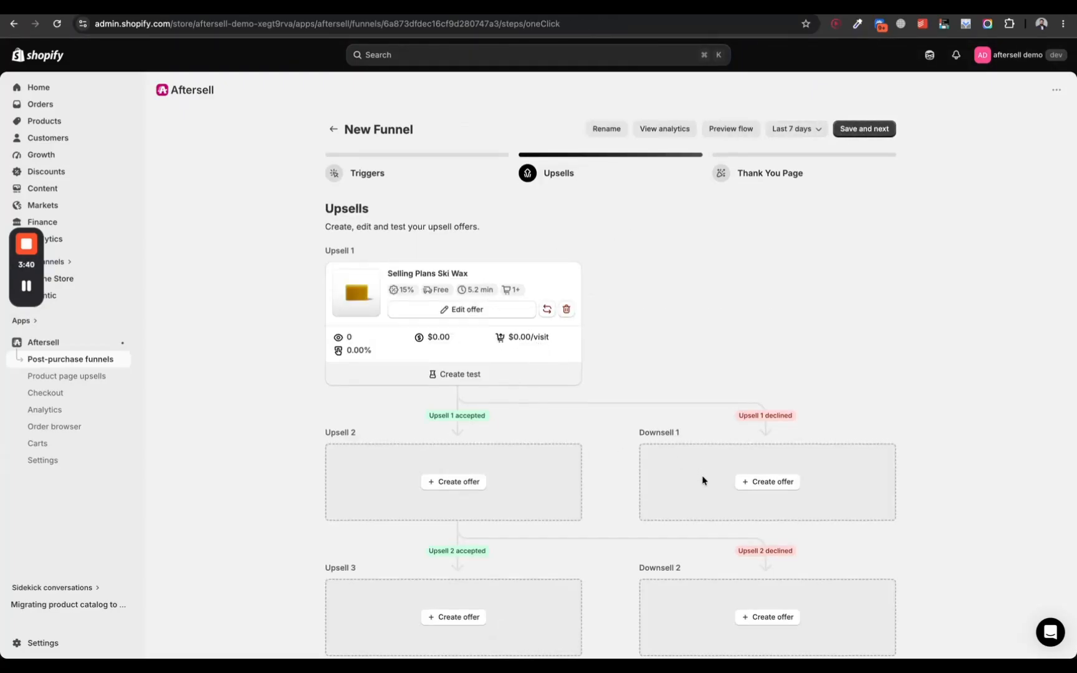
Step: Continue from the upsell flow to the Thank You Page stage and switch the funnel to active
scroll(769, 483, "down", 2)
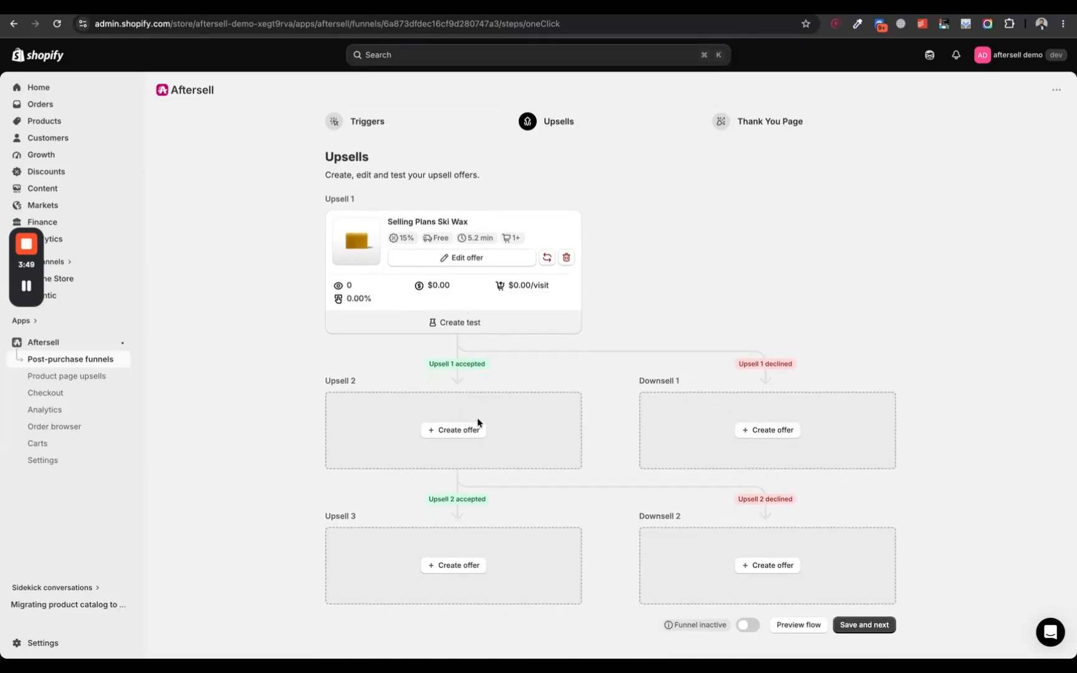
scroll(744, 439, "up", 2)
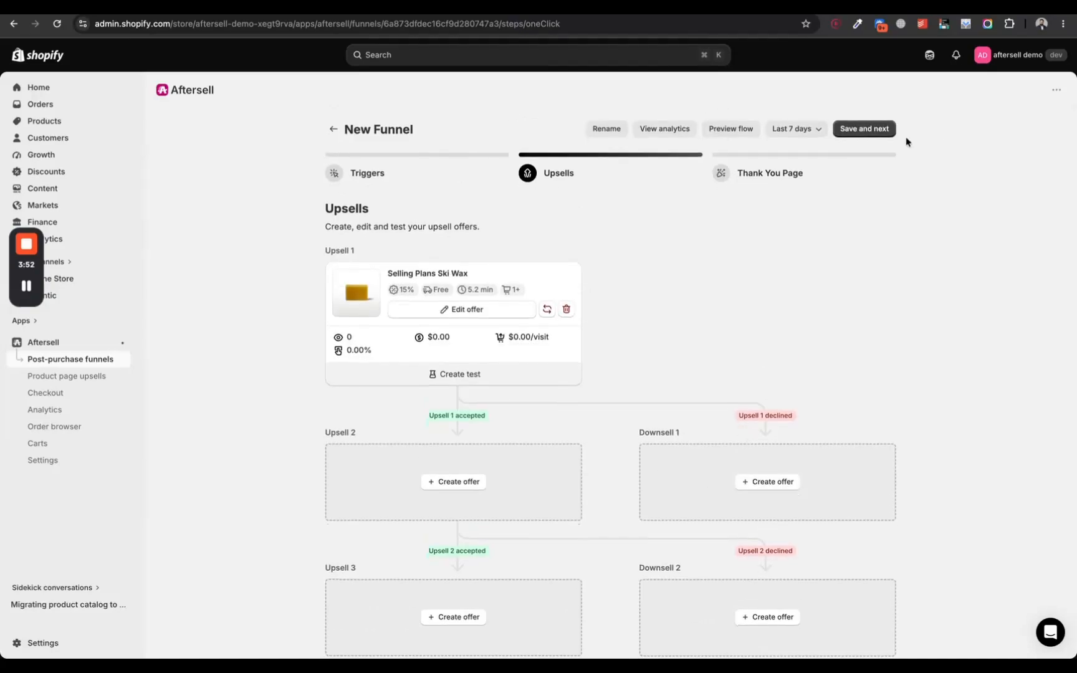
left_click(888, 134)
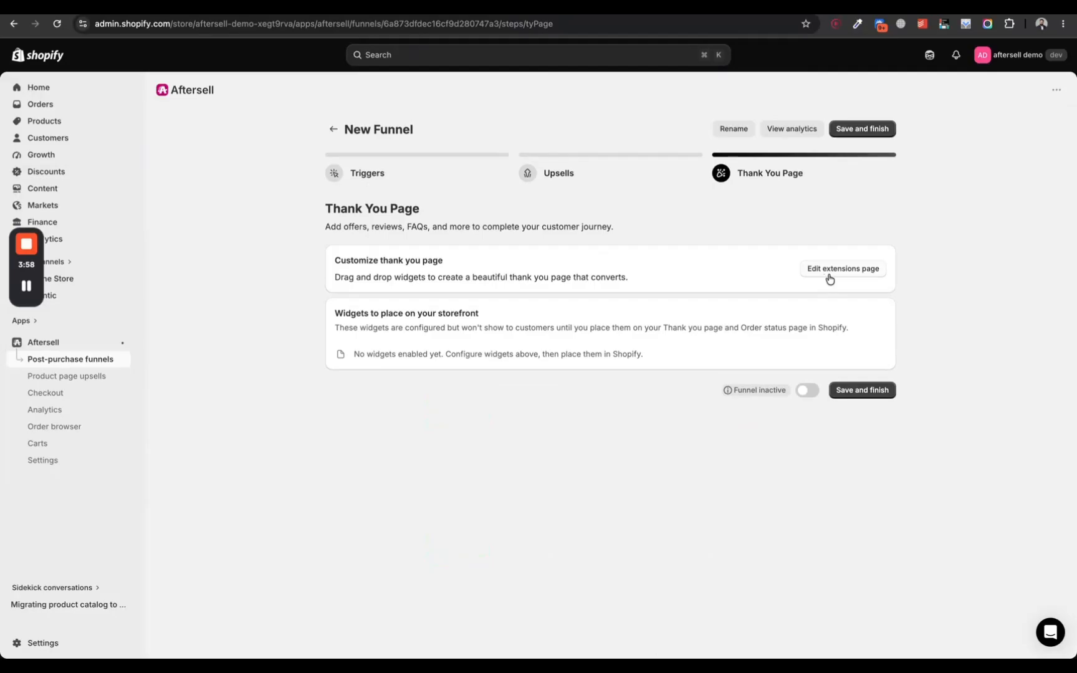
left_click(803, 393)
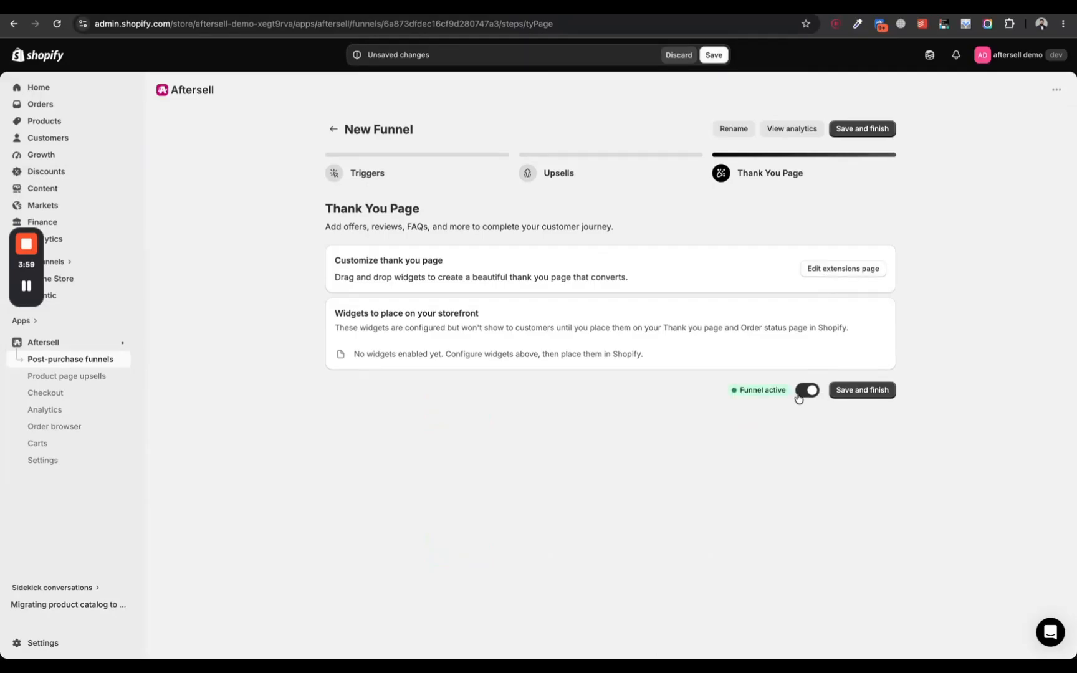
Step: Enable the Product recommendation widget in the thank you page editor, save it and return to the Thank You Page stage
left_click(837, 270)
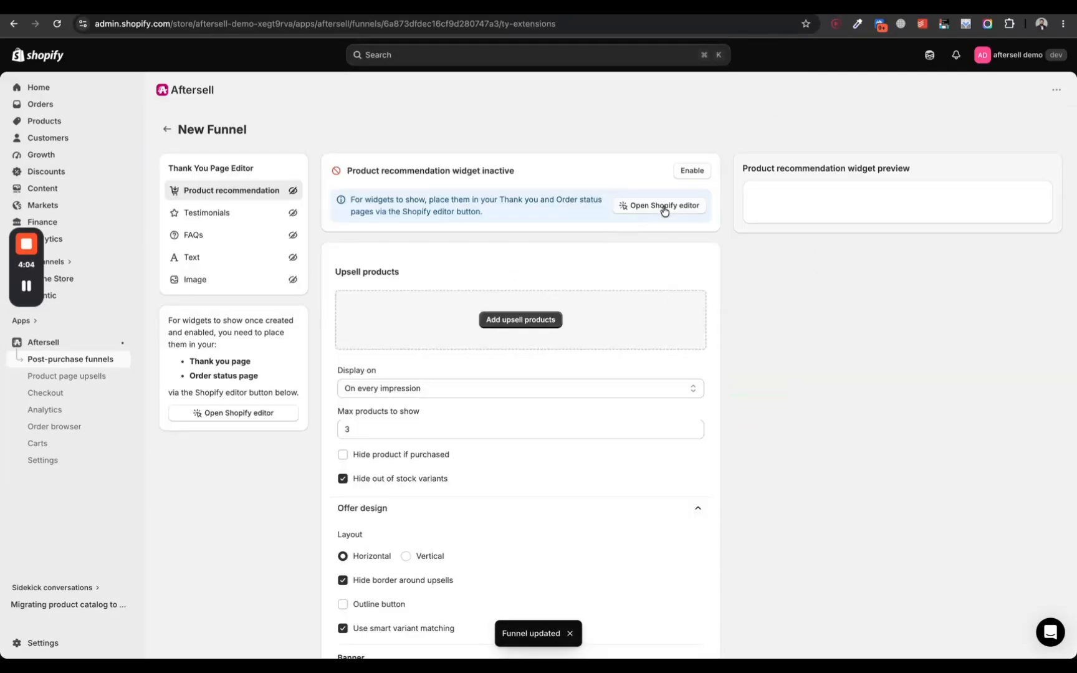
left_click(688, 171)
left_click(713, 55)
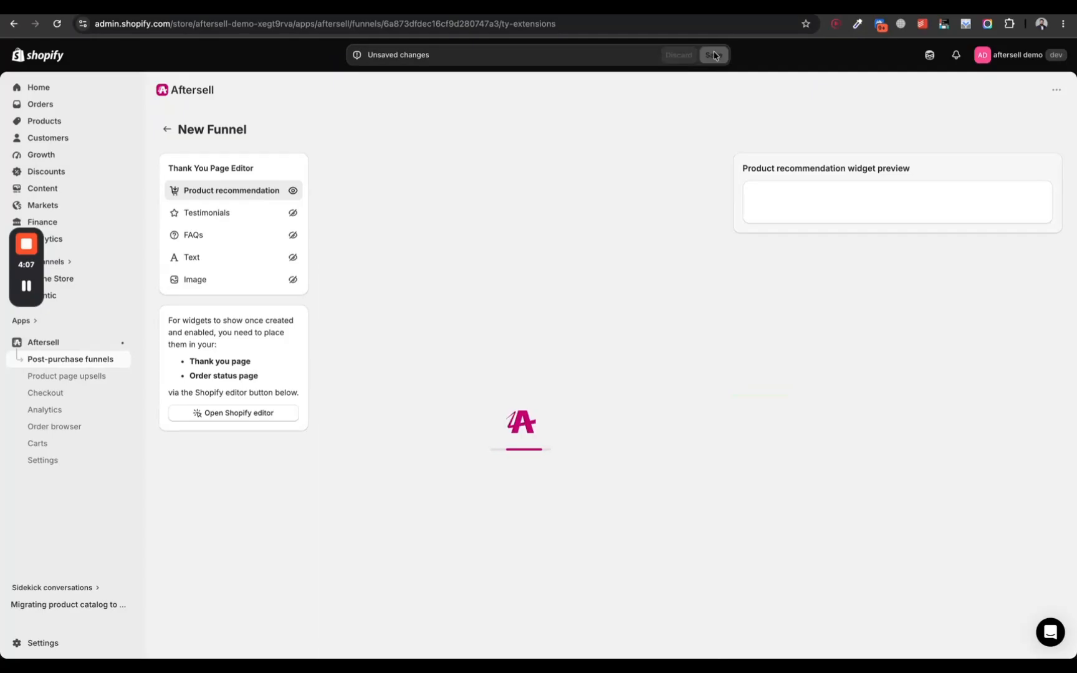
left_click(166, 129)
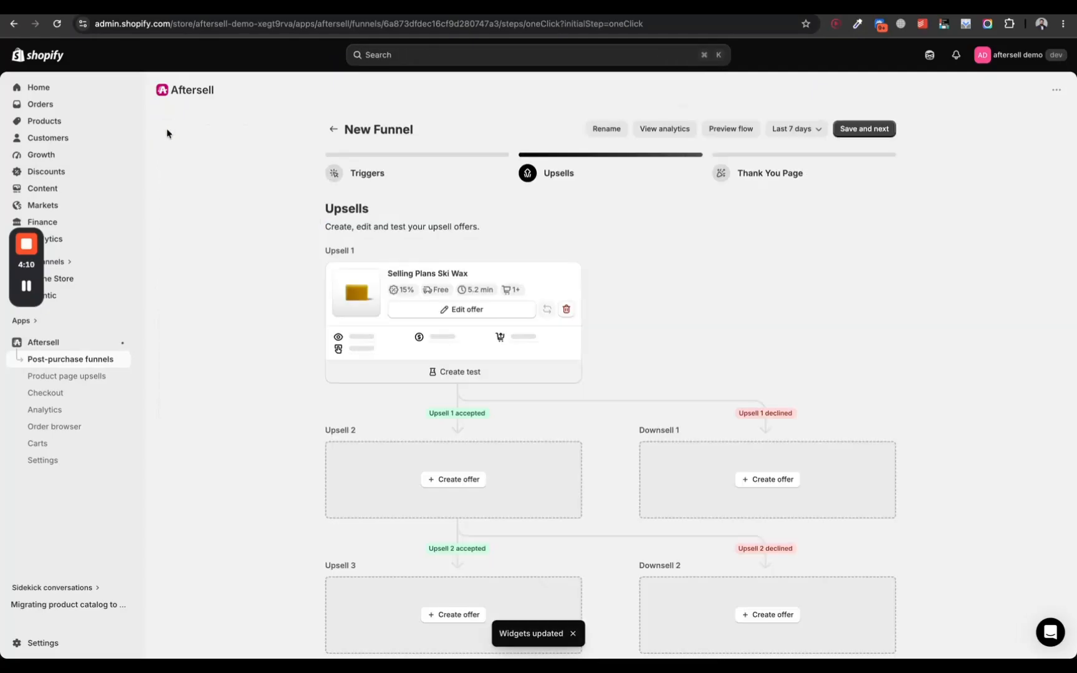
left_click(860, 129)
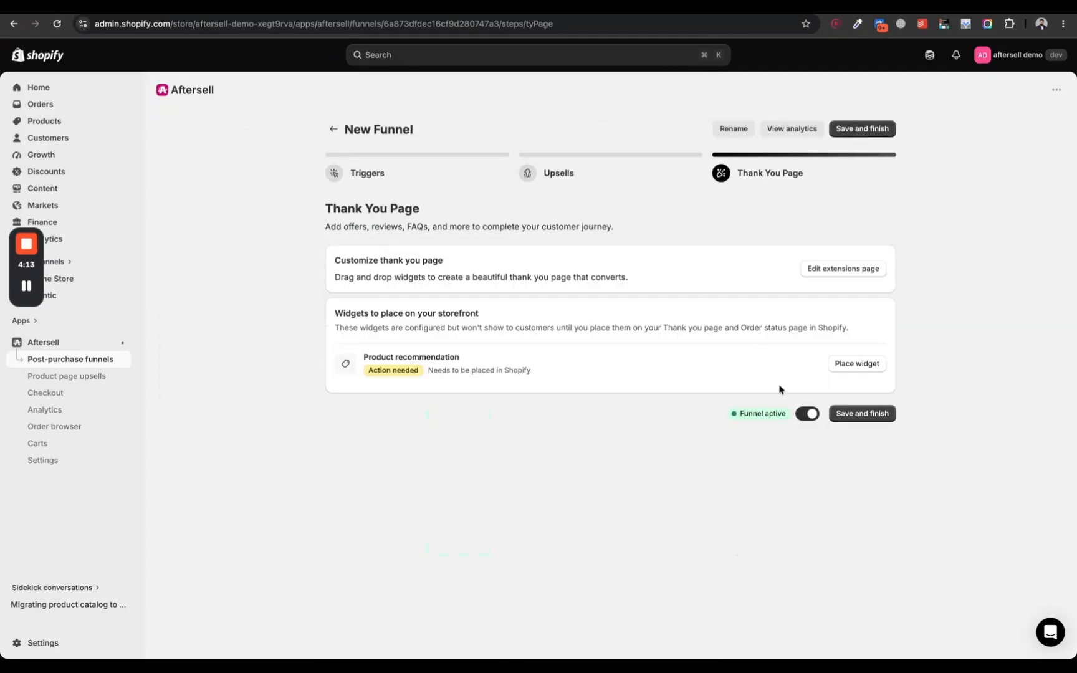
Step: Place the TY Product Recommendation Widget in the Order summary section of the store's Thank you page and save
triple_click(413, 356)
left_click(859, 365)
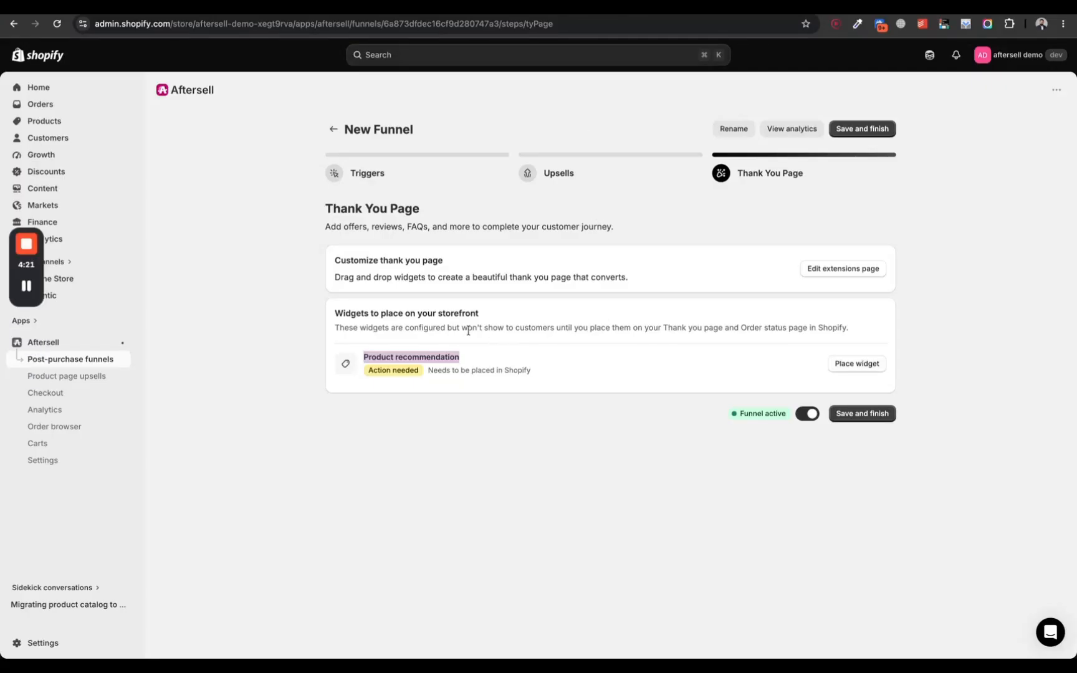
double_click(468, 329)
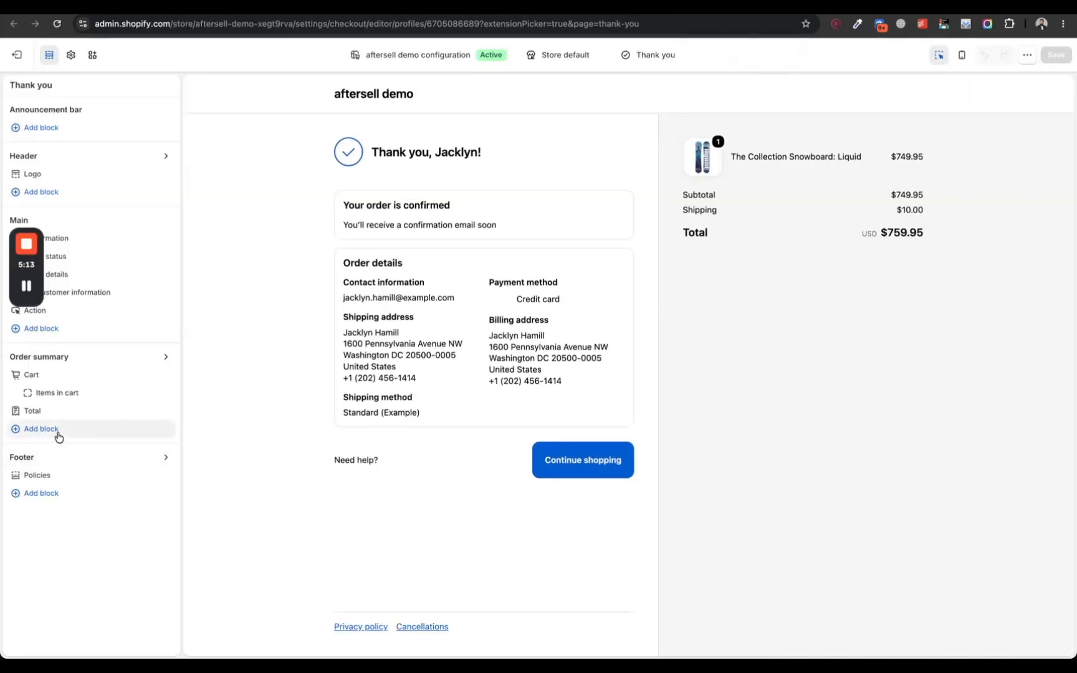
left_click(58, 436)
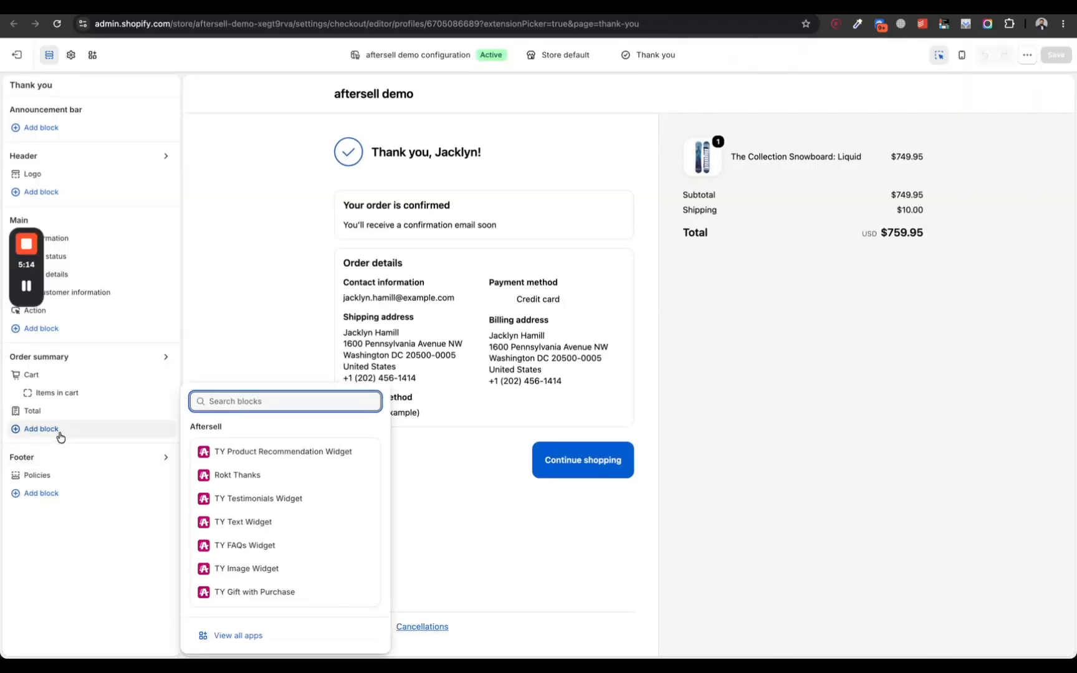
left_click(226, 455)
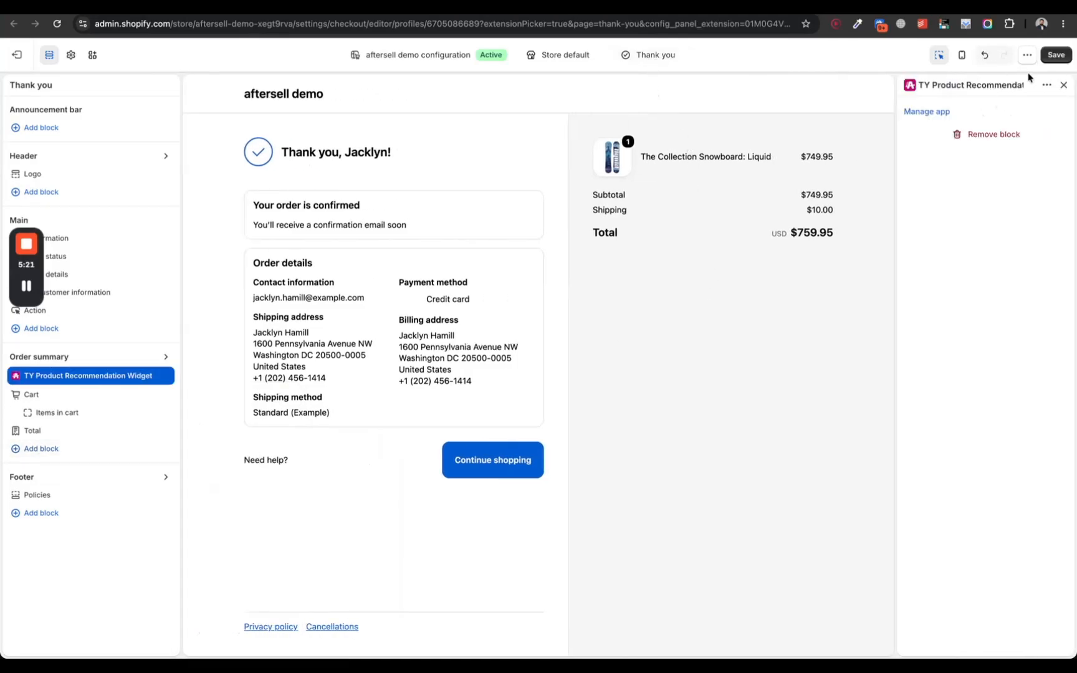
left_click(1056, 55)
Step: Add the TY Product Recommendation Widget to the Main section of the Order status page and save
left_click(669, 62)
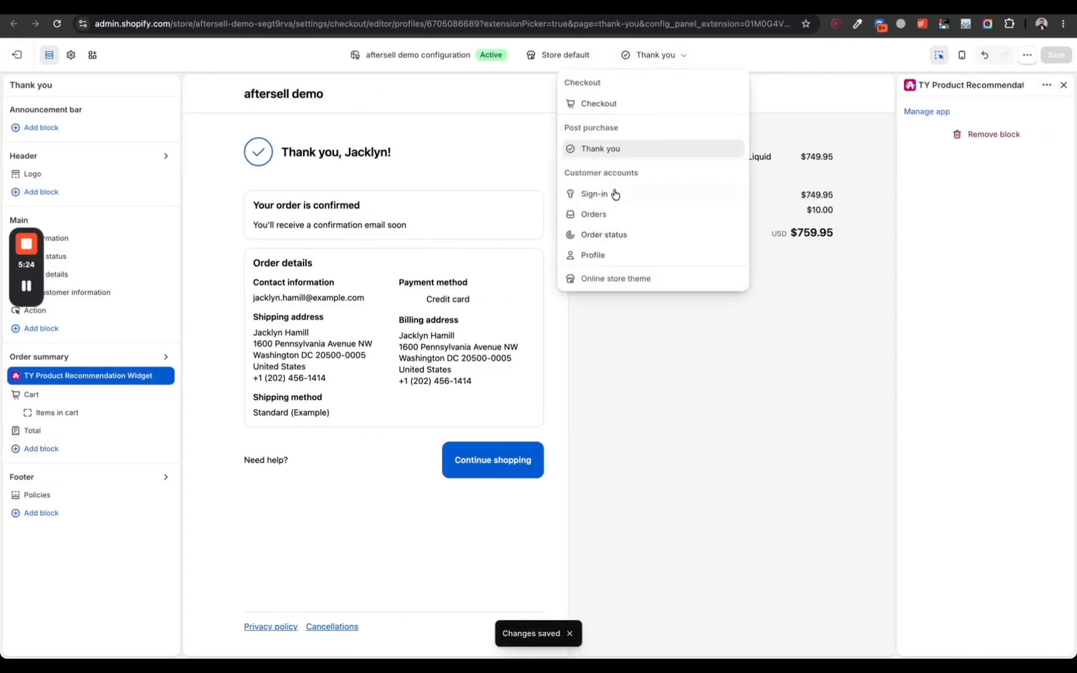
left_click(603, 235)
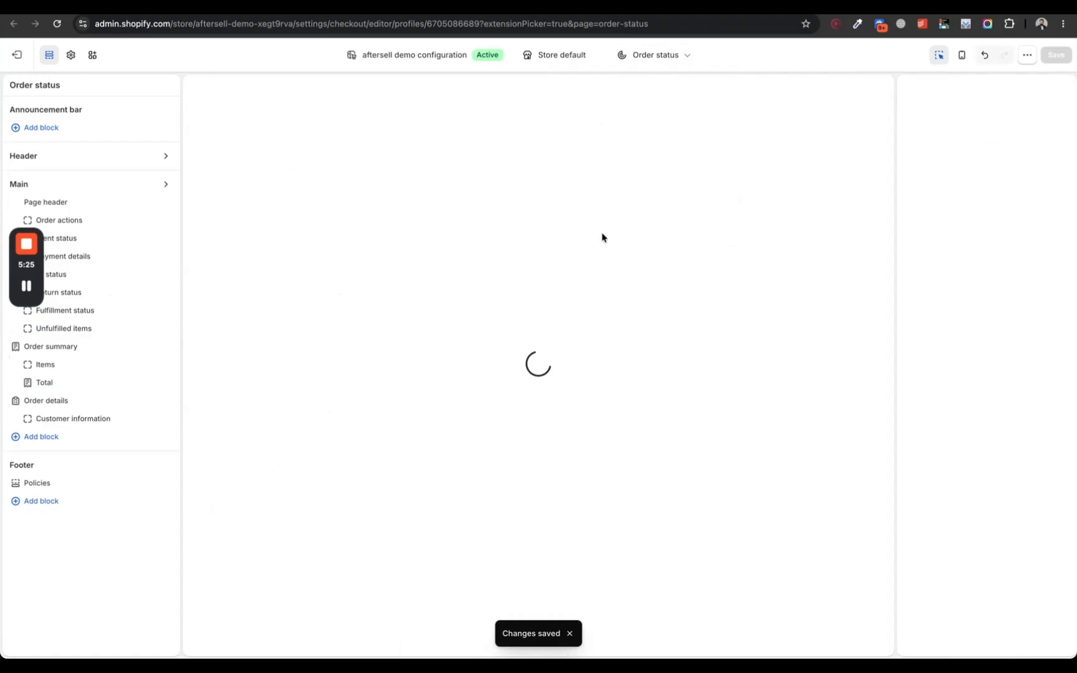
left_click(77, 437)
left_click(249, 474)
left_click(1055, 55)
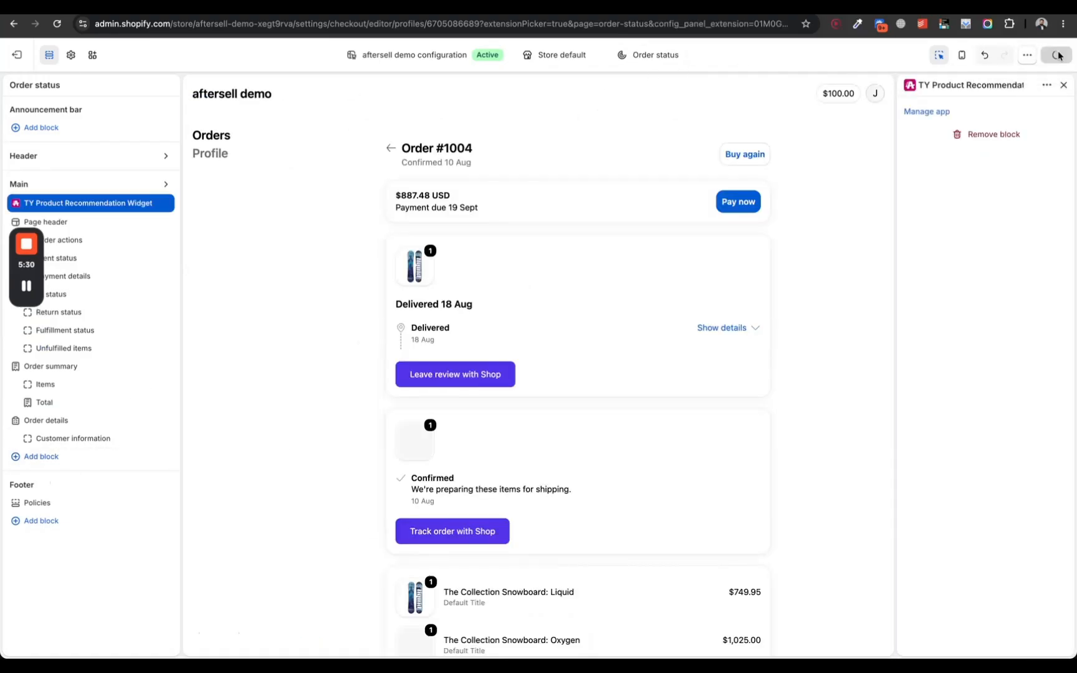
Step: Return to the Aftersell funnel's Thank You Page stage, then save and finish the funnel
key("ctrl+shift+Tab")
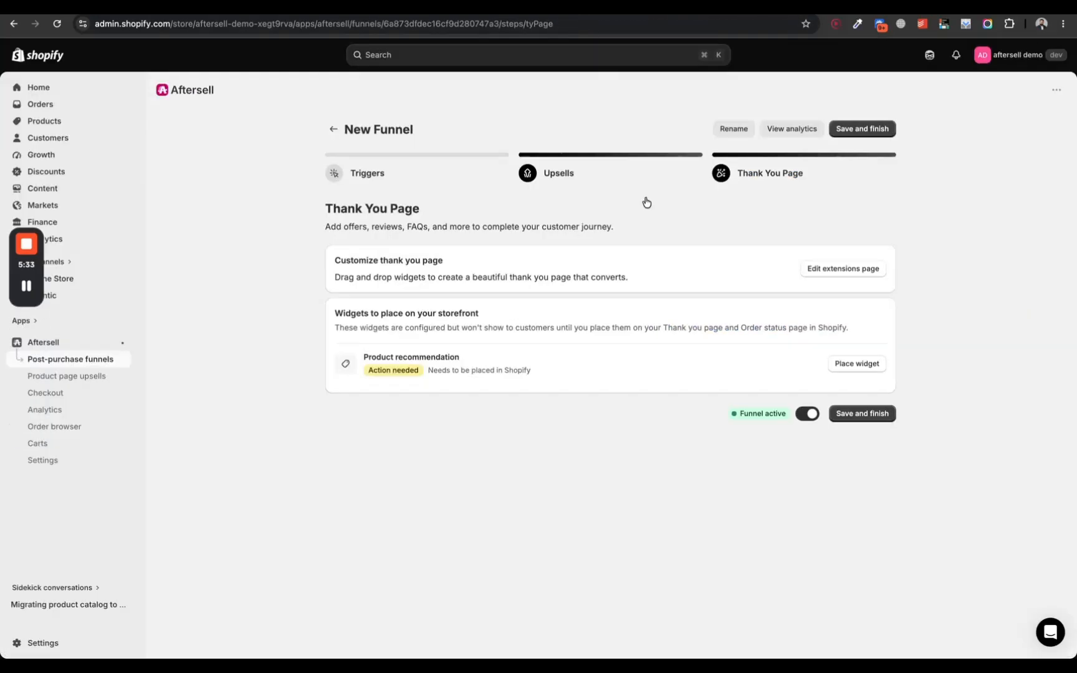
left_click(863, 413)
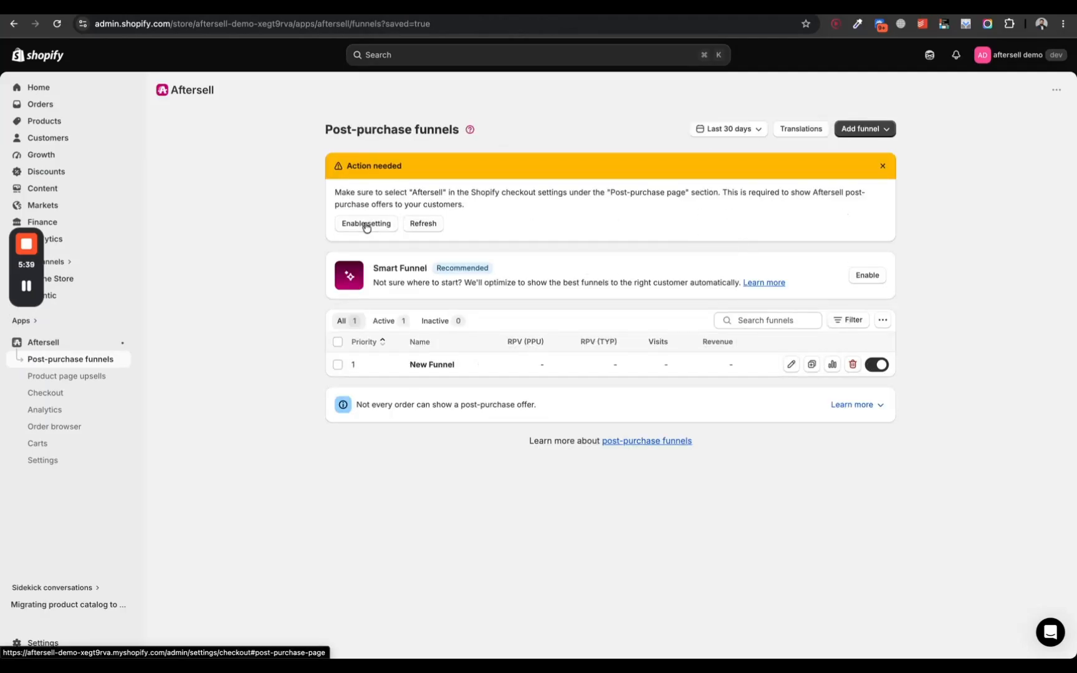
Step: Select Aftersell as the post-purchase page app in the Shopify checkout settings, save, and refresh the funnels page's required-setting notice
left_click_drag(419, 193, 504, 196)
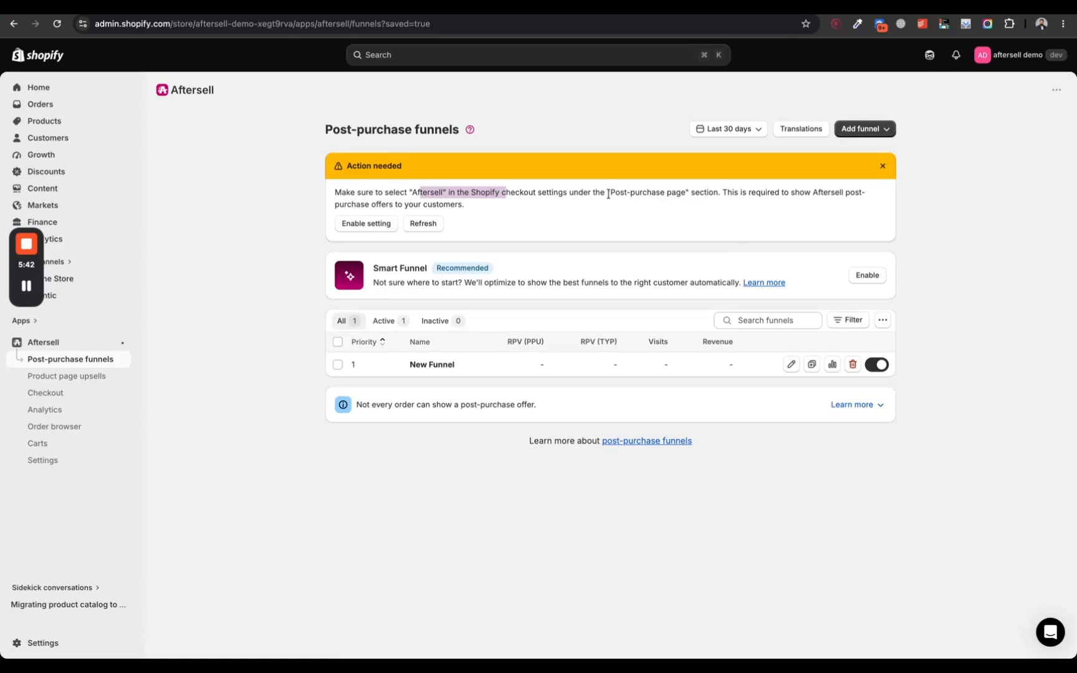
left_click_drag(606, 193, 690, 195)
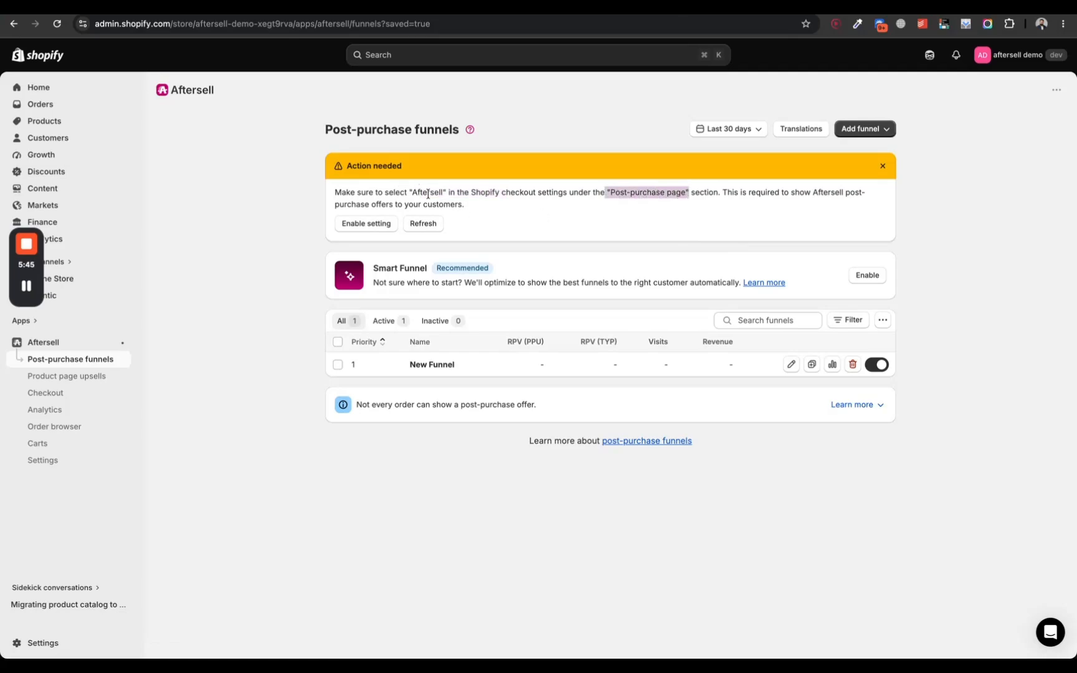
left_click_drag(480, 193, 574, 194)
left_click(382, 225)
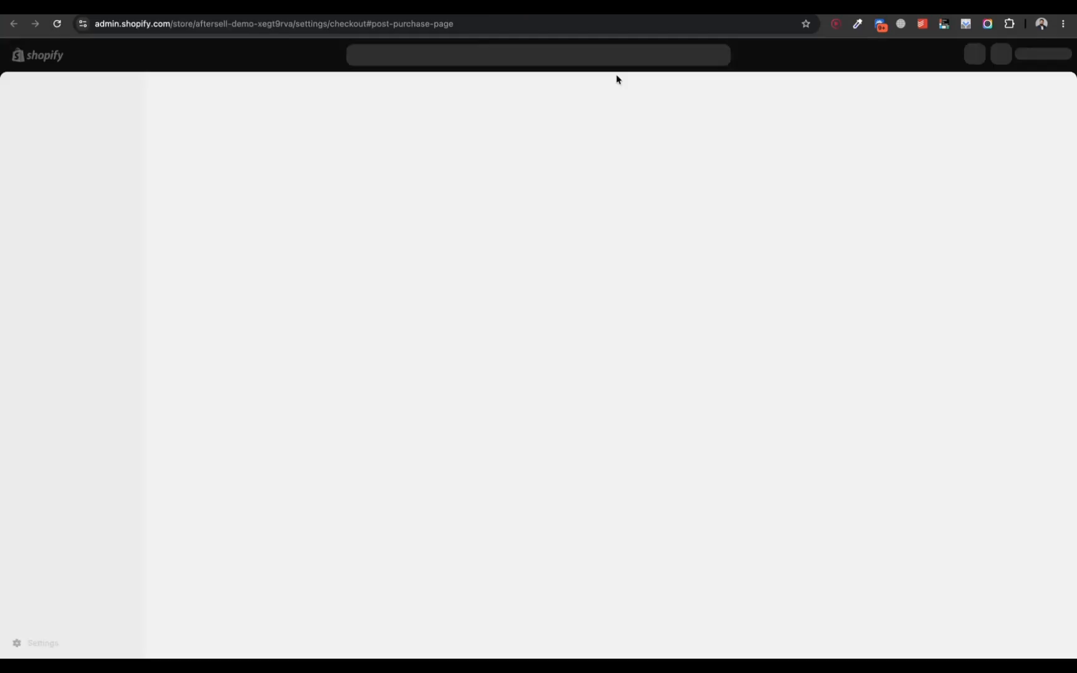
scroll(616, 79, "down", 8)
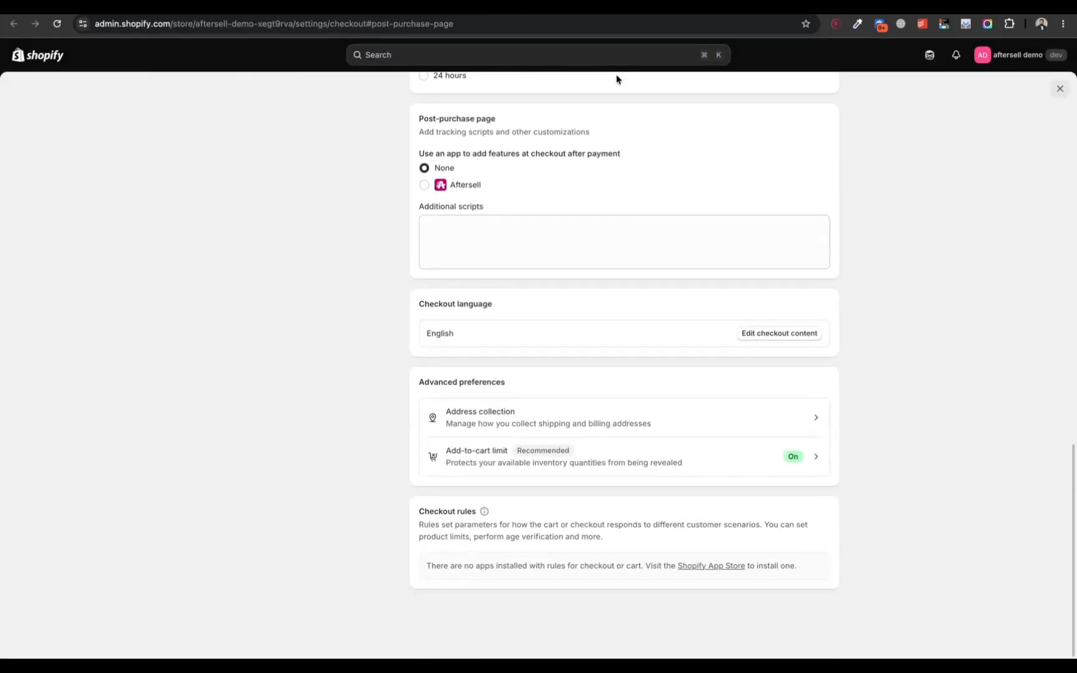
scroll(510, 181, "up", 5)
scroll(510, 182, "up", 10)
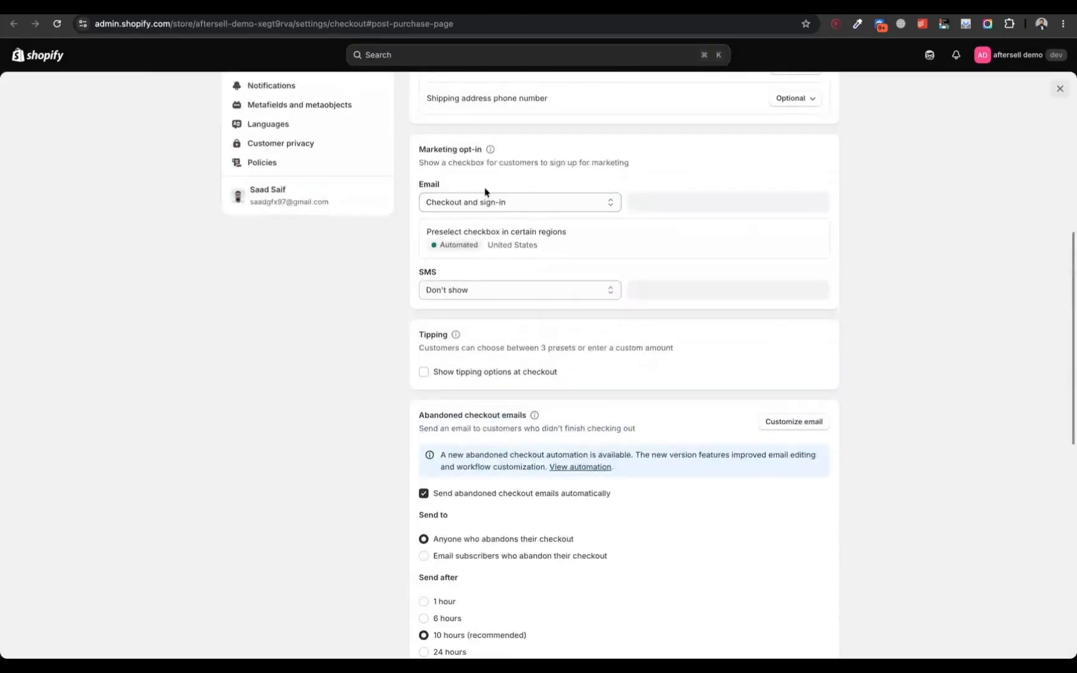
scroll(461, 366, "down", 10)
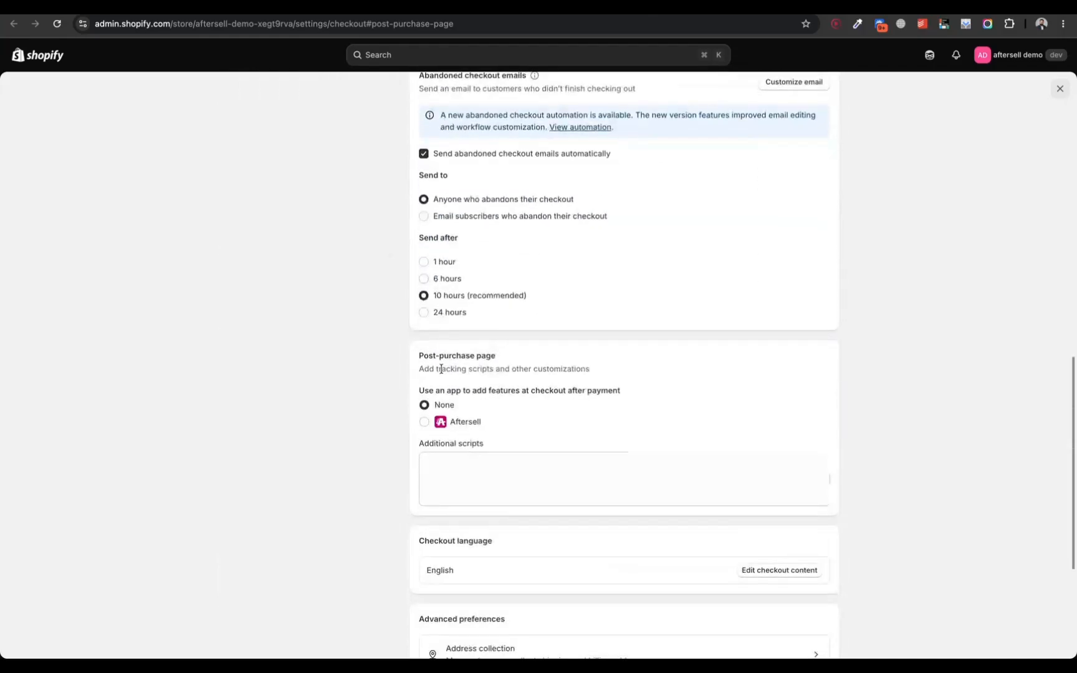
left_click(464, 423)
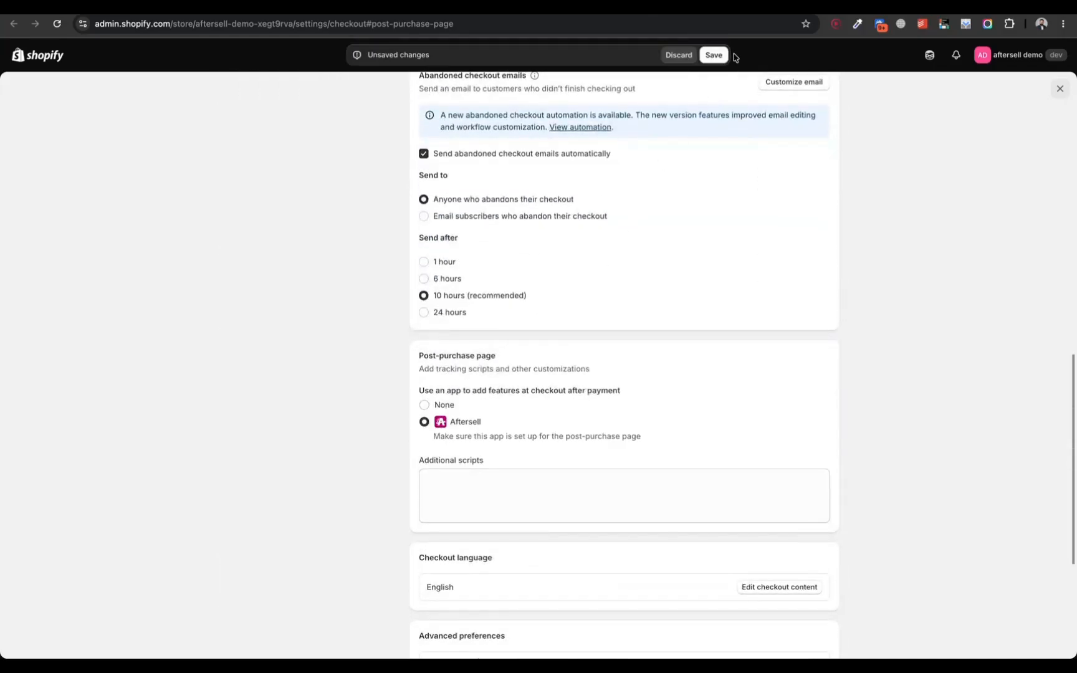
left_click(714, 54)
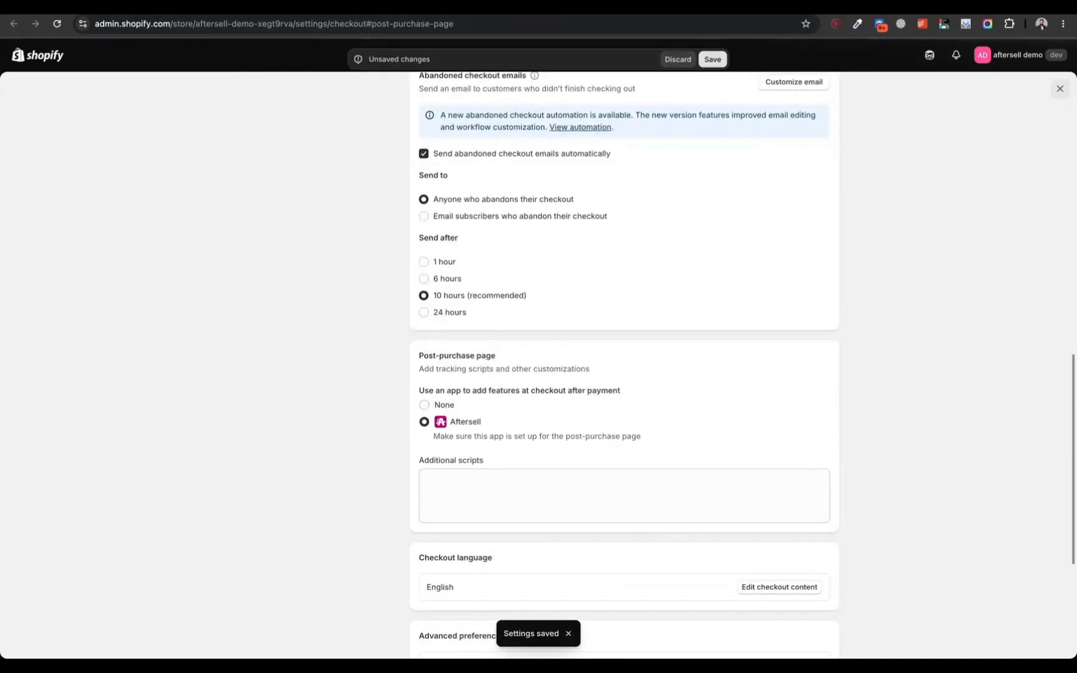
left_click(433, 225)
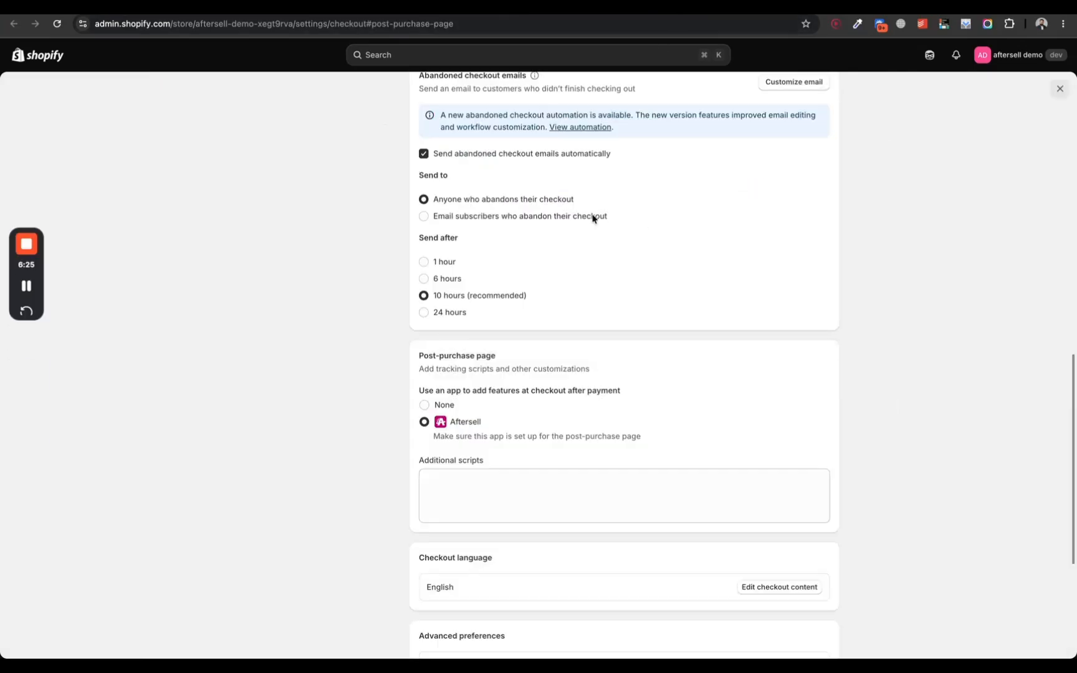
triple_click(454, 353)
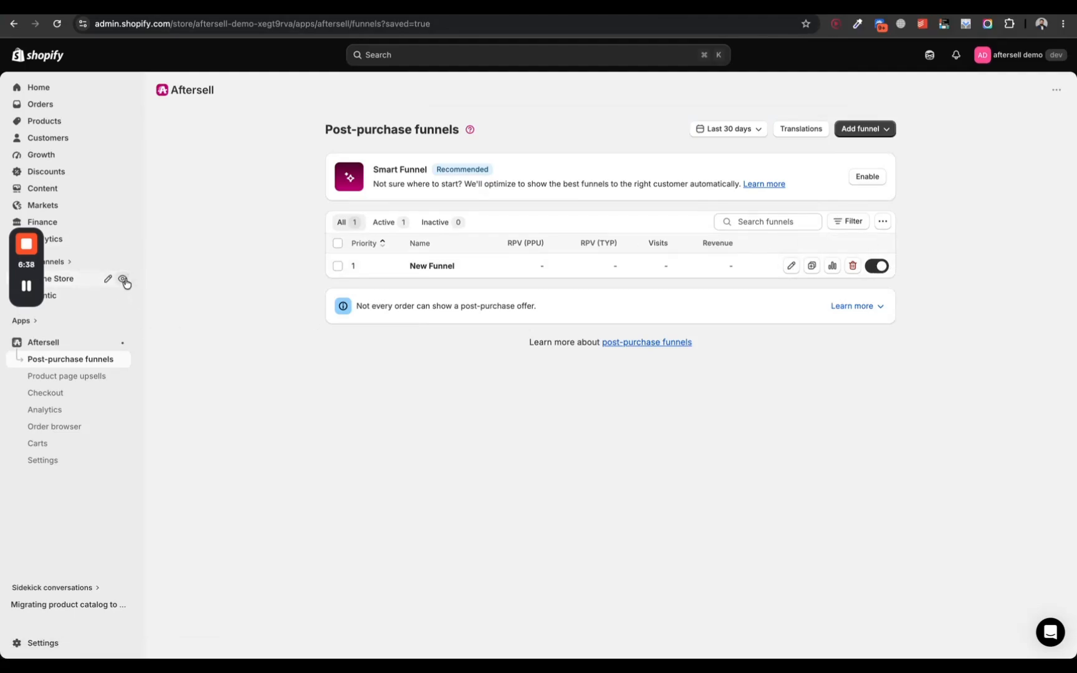
Step: Open the online store and start an immediate purchase of The Compare at Price Snowboard
left_click(124, 280)
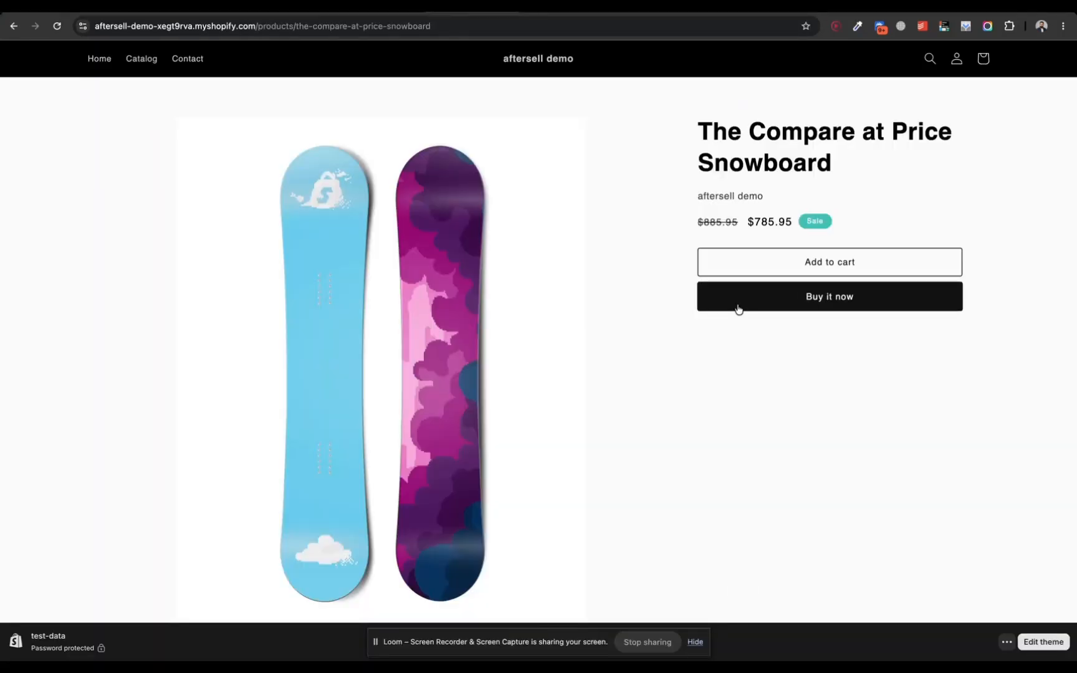
left_click(738, 307)
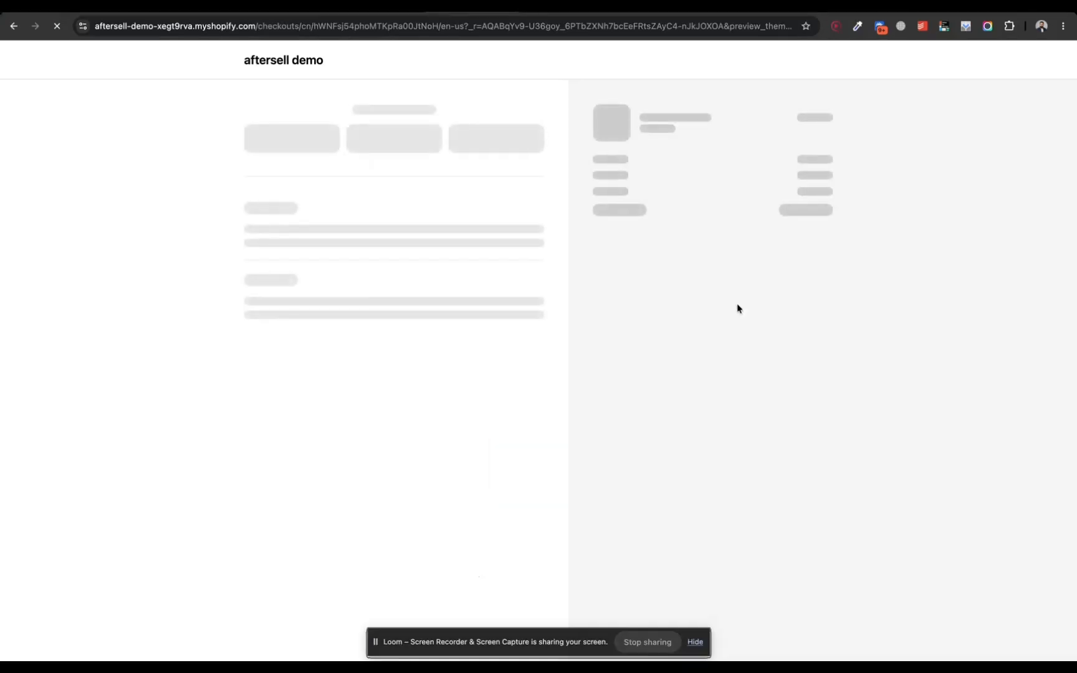
Step: Fill in the checkout's contact and delivery details from the saved address, select the state, and replace the ZIP code
left_click(344, 150)
left_click(351, 176)
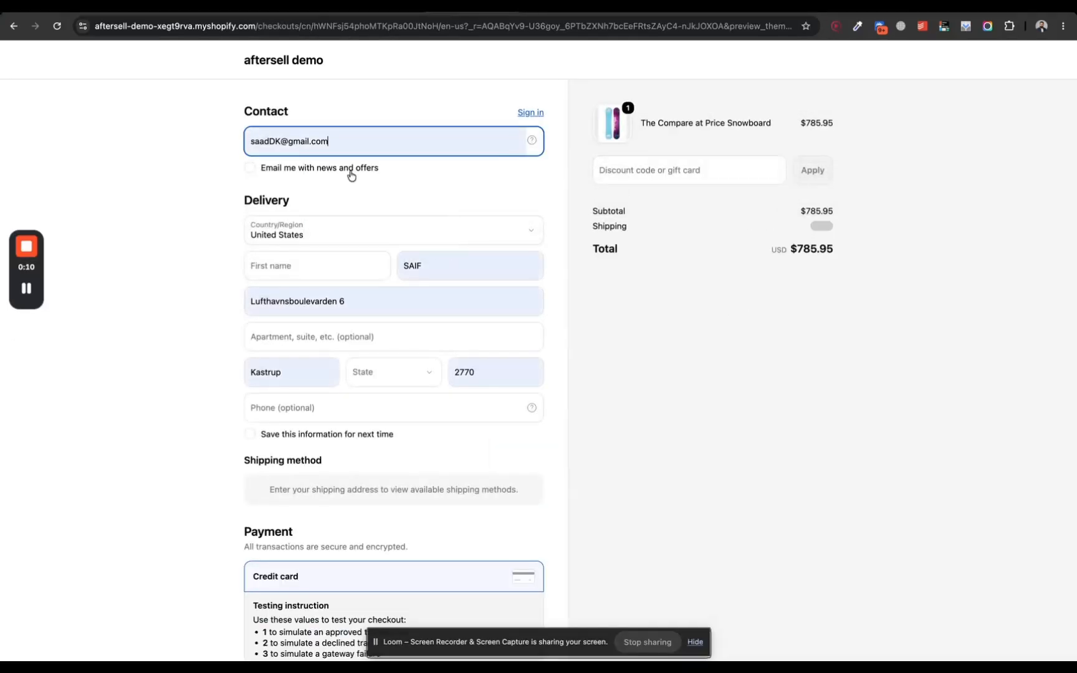
left_click(418, 369)
left_click(417, 367)
left_click(492, 376)
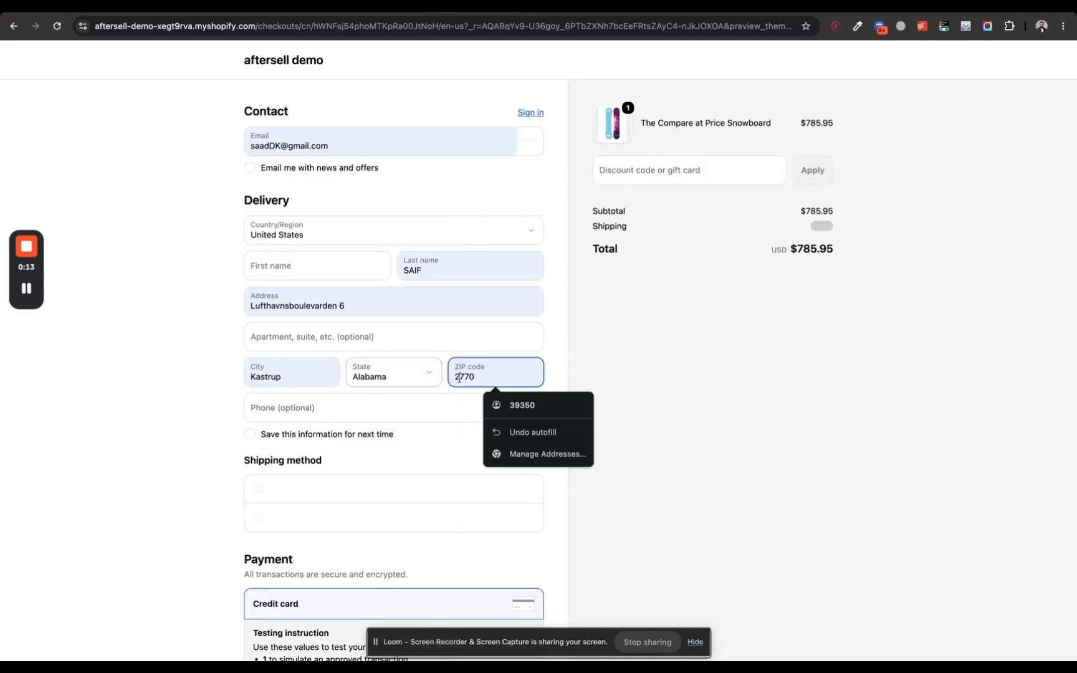
key("super+a")
type("35000")
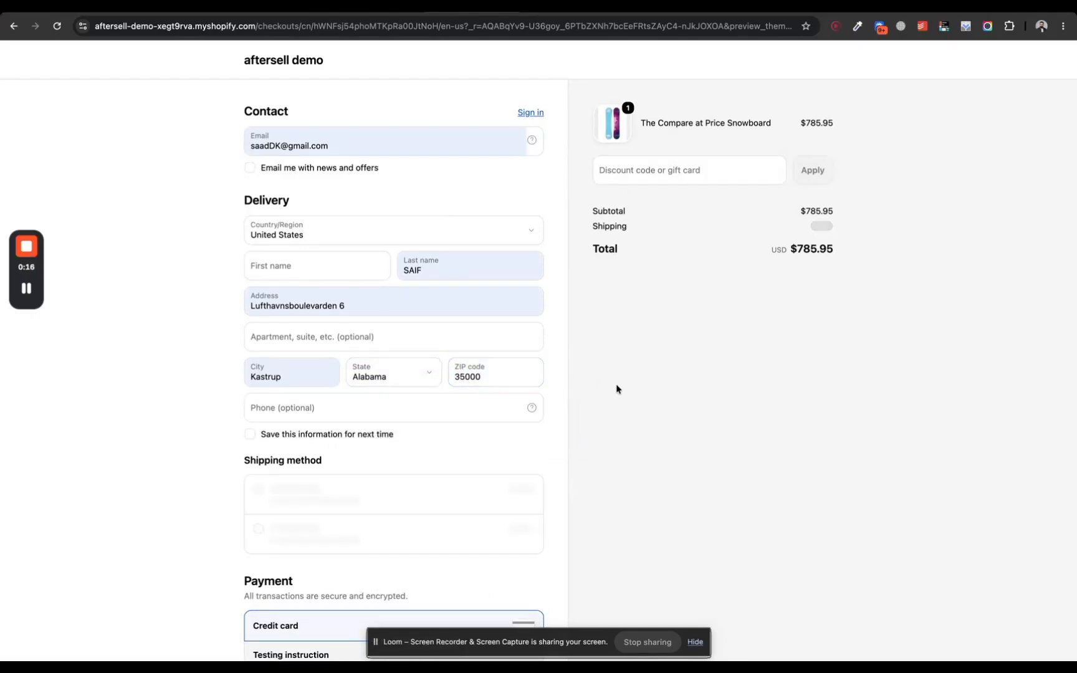
Step: Enter the test card number that simulates an approved transaction and pay for the order
scroll(615, 387, "down", 5)
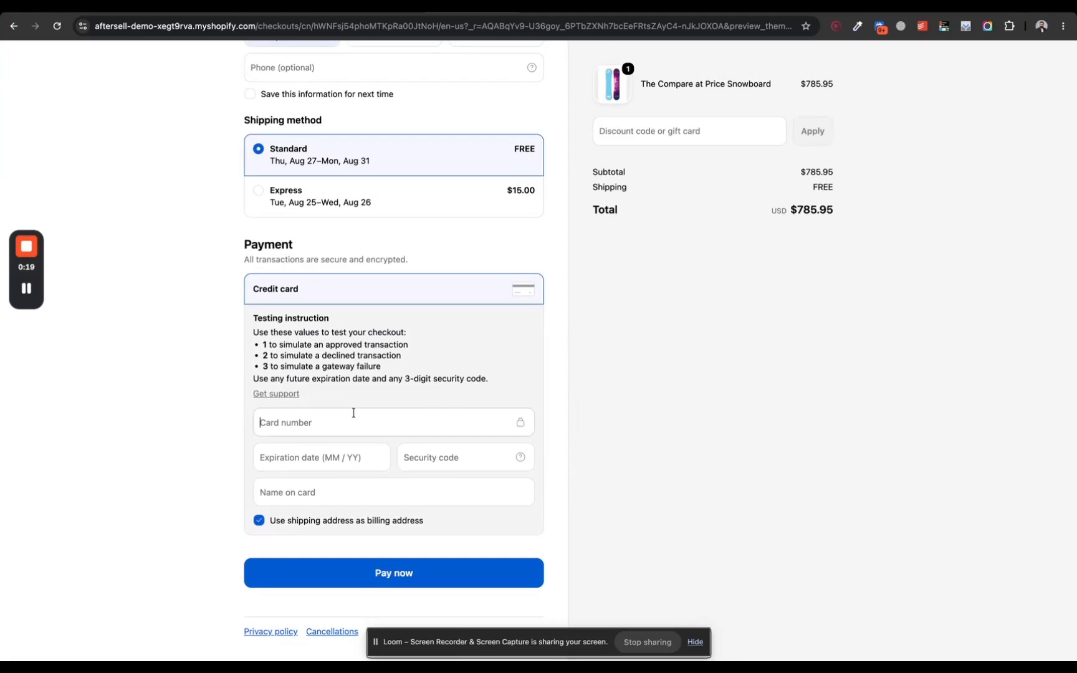
left_click(353, 415)
type("1")
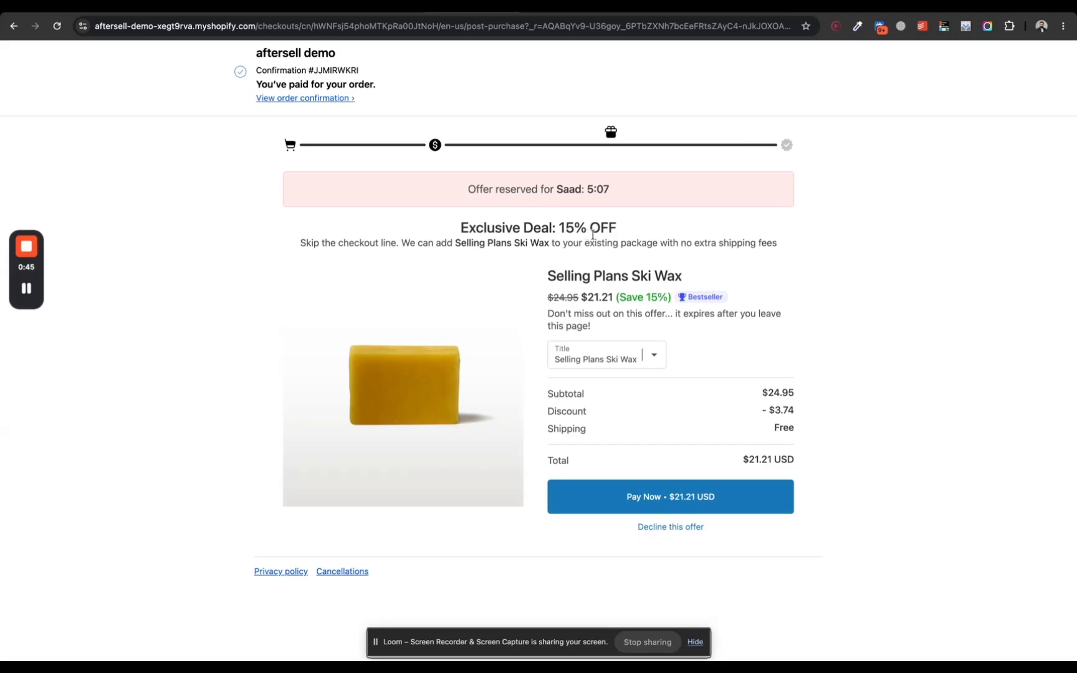
Step: Accept the 15% off Selling Plans Ski Wax upsell offer after viewing its variants, and check the added item in the order summary
triple_click(496, 189)
left_click(623, 259)
left_click(651, 355)
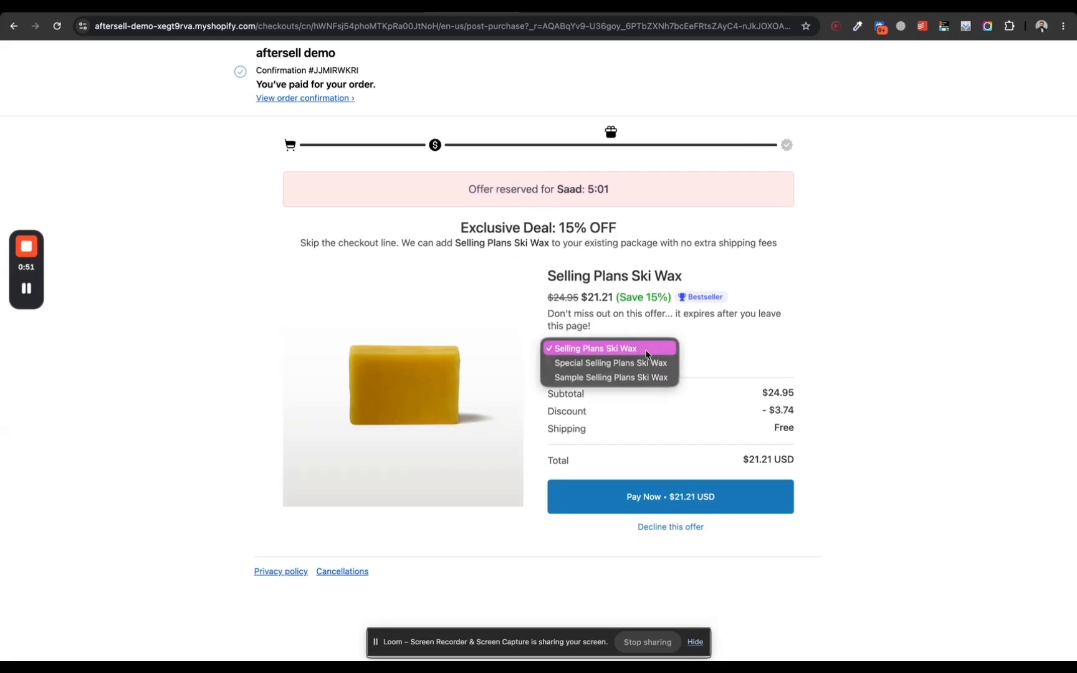
left_click(713, 361)
left_click(680, 497)
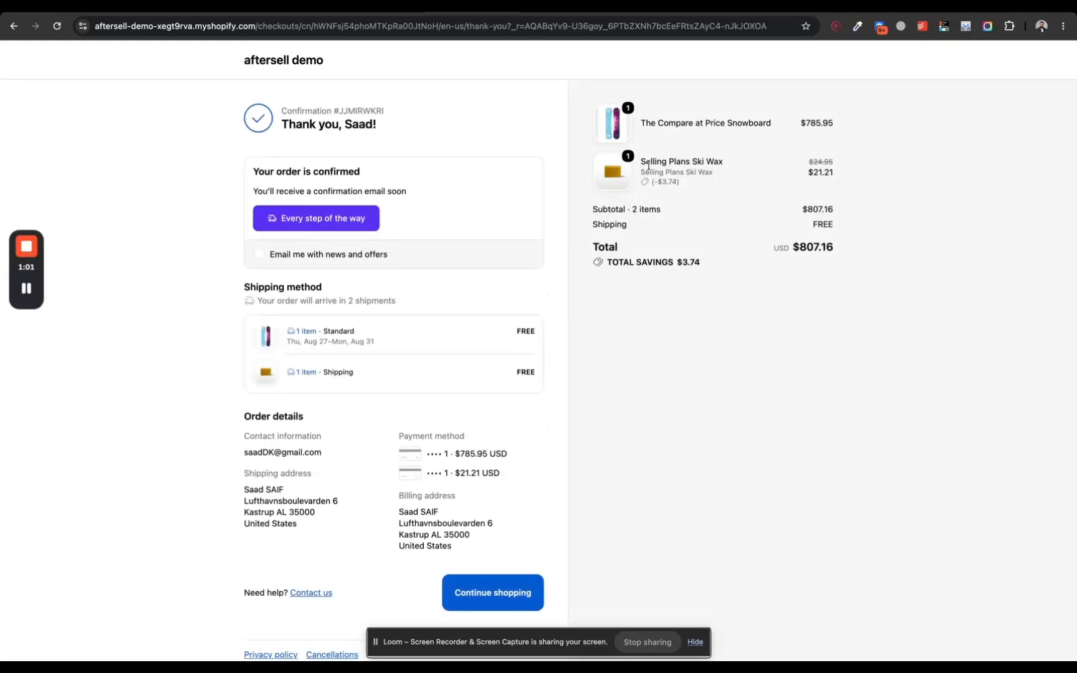
double_click(648, 162)
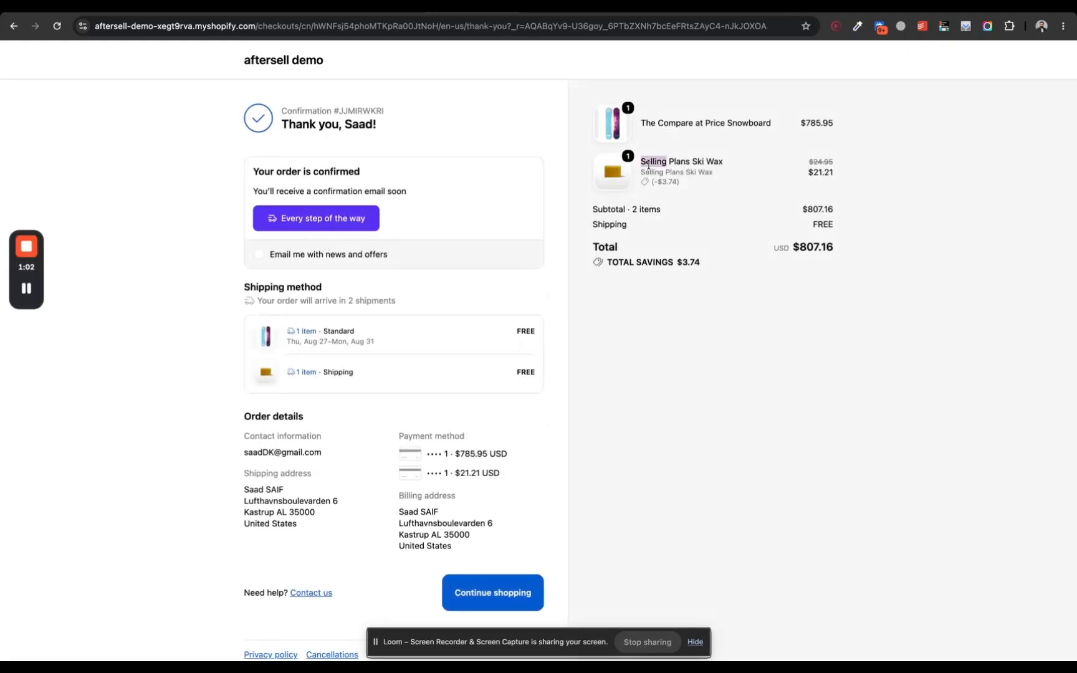